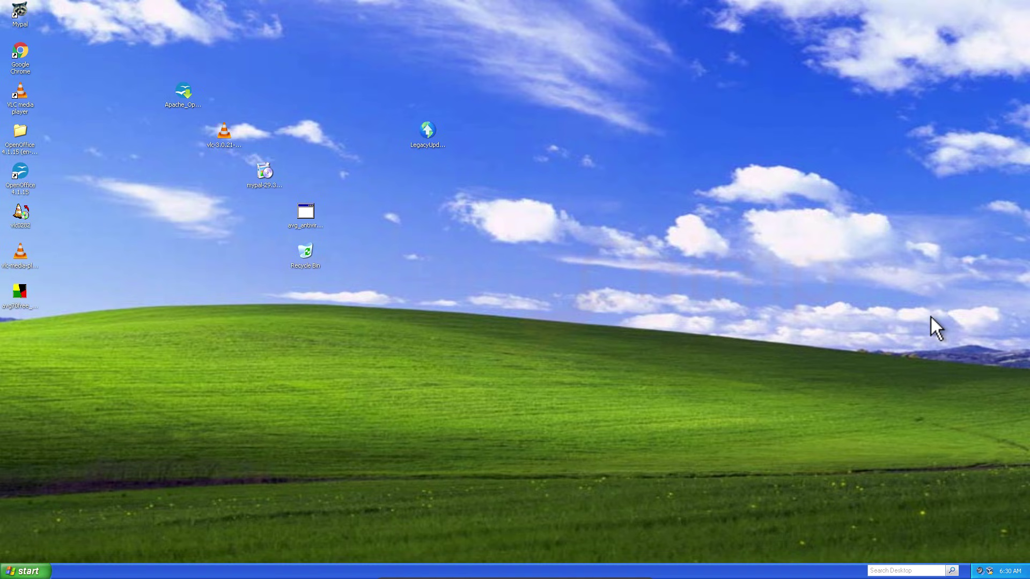
- Open the Windows XP Start menu from the taskbar
click(17, 572)
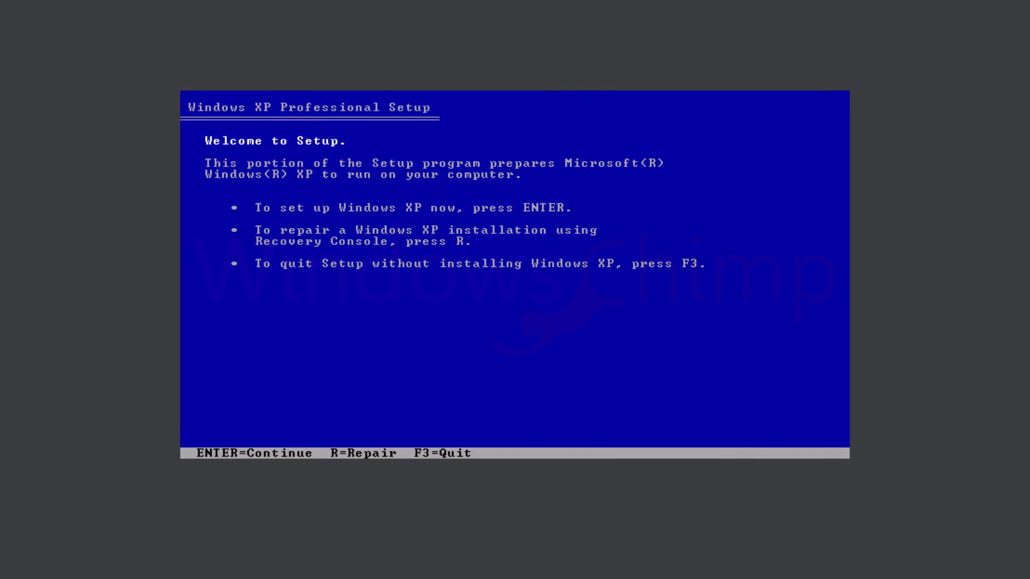
- Start Setup, accept the licence, and quick-format the unpartitioned 10237 MB space as NTFS
key(Return)
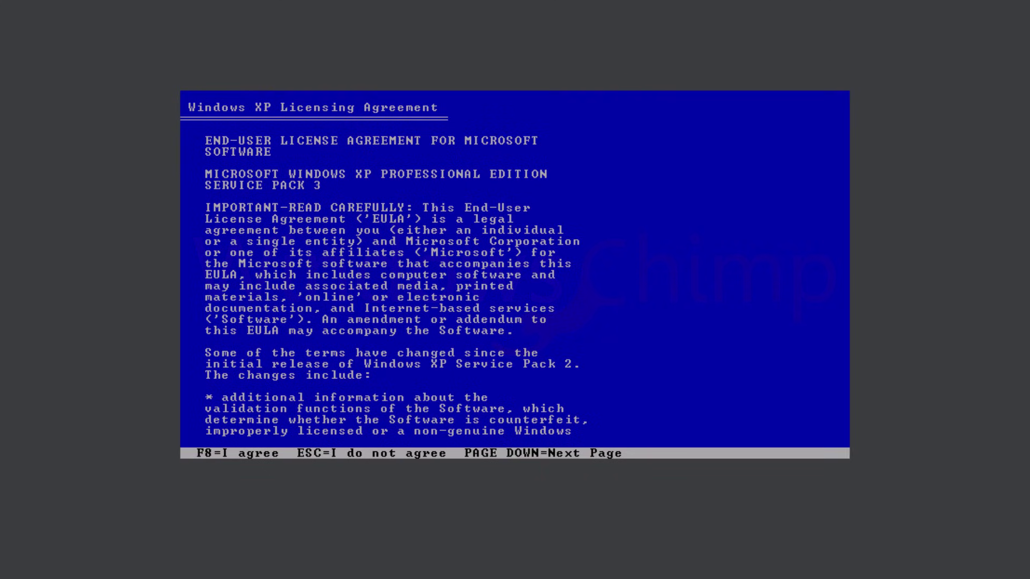
key(F8)
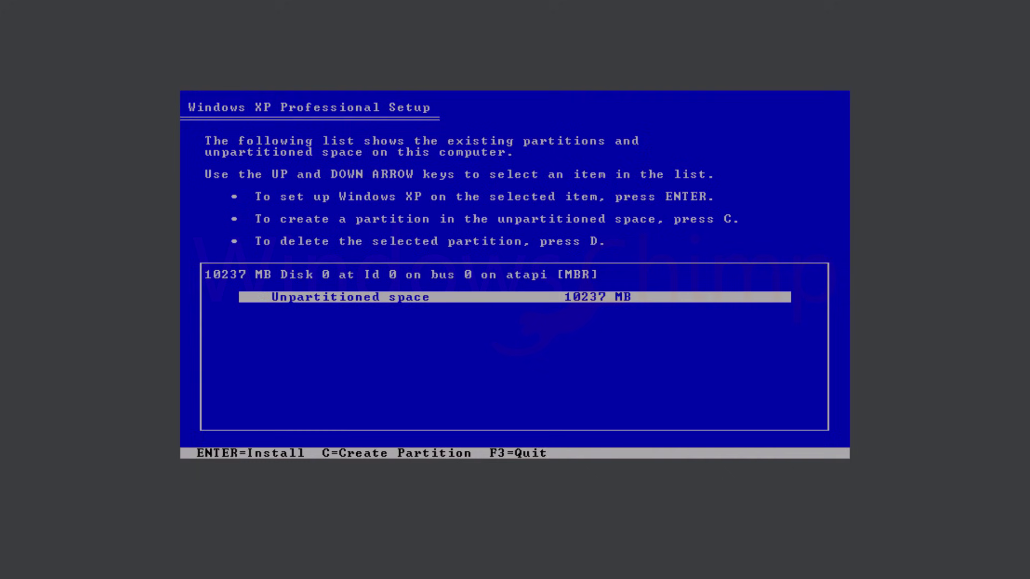
key(Return)
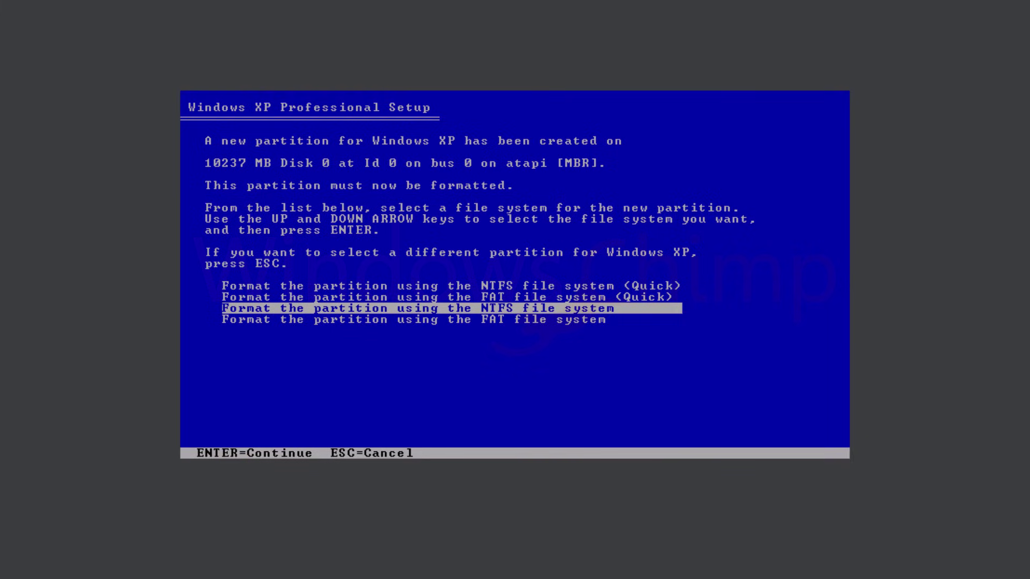
key(Up)
key(Up)
key(Return)
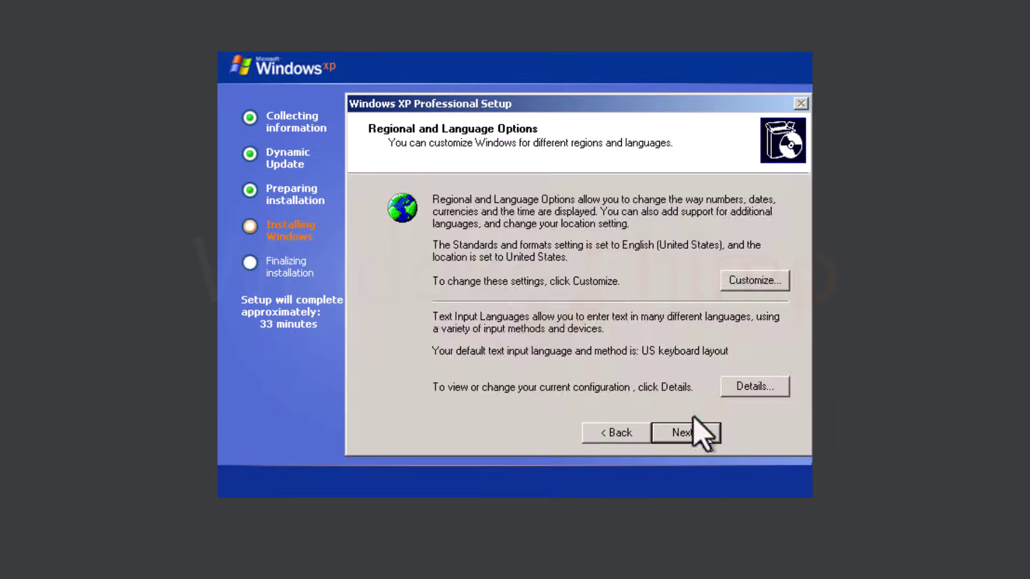
- Enter the owner's name and keep the suggested computer name
click(692, 432)
text(Wind)
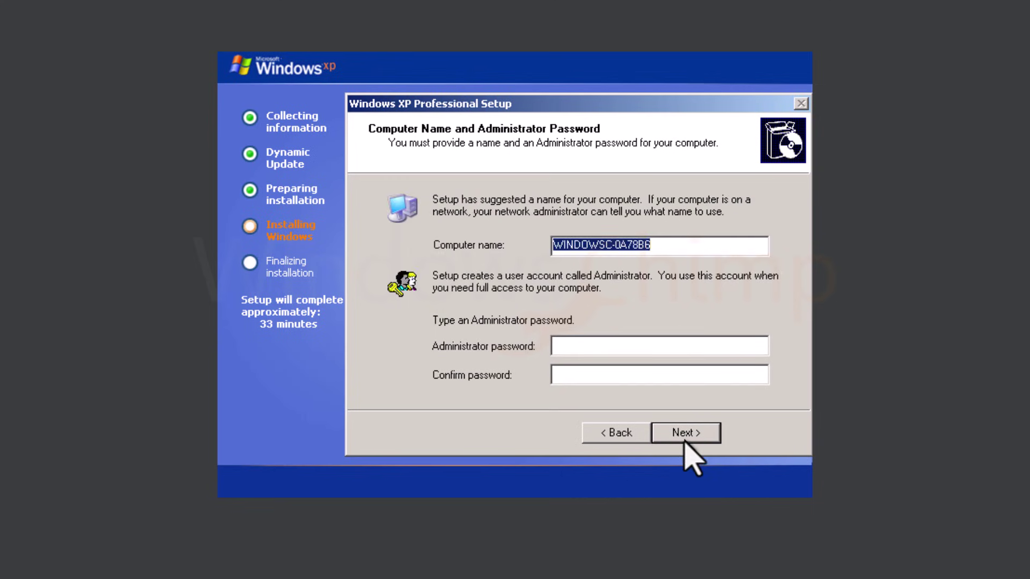
click(685, 437)
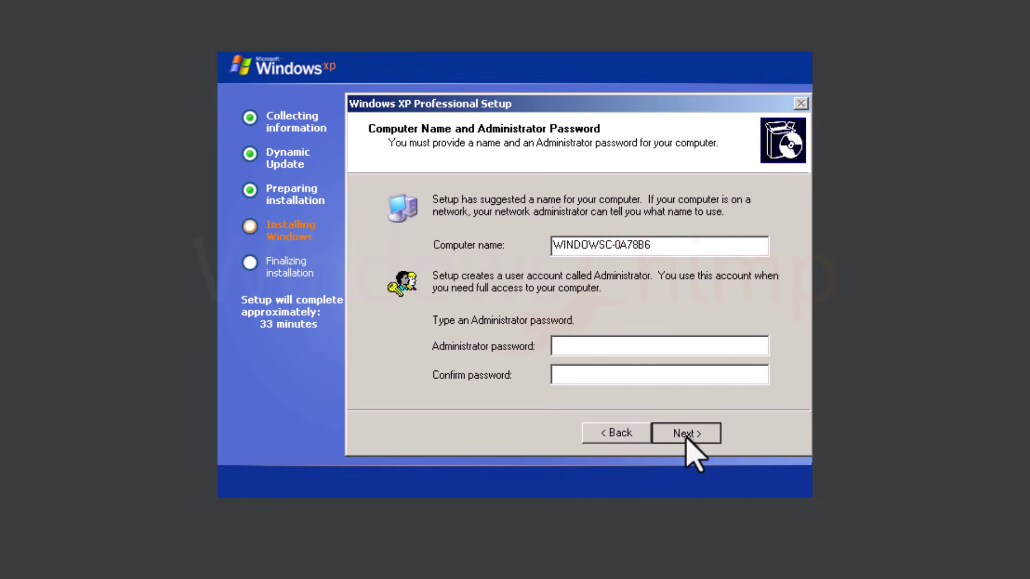
- Set the time zone to Central Time (US & Canada), keeping typical networking and WORKGROUP
click(665, 311)
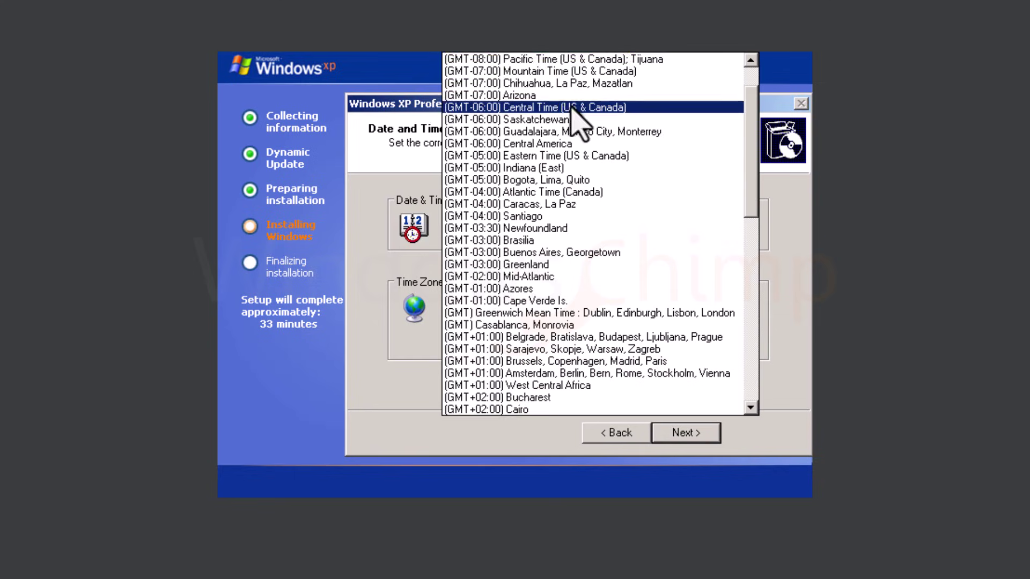
click(566, 108)
click(684, 435)
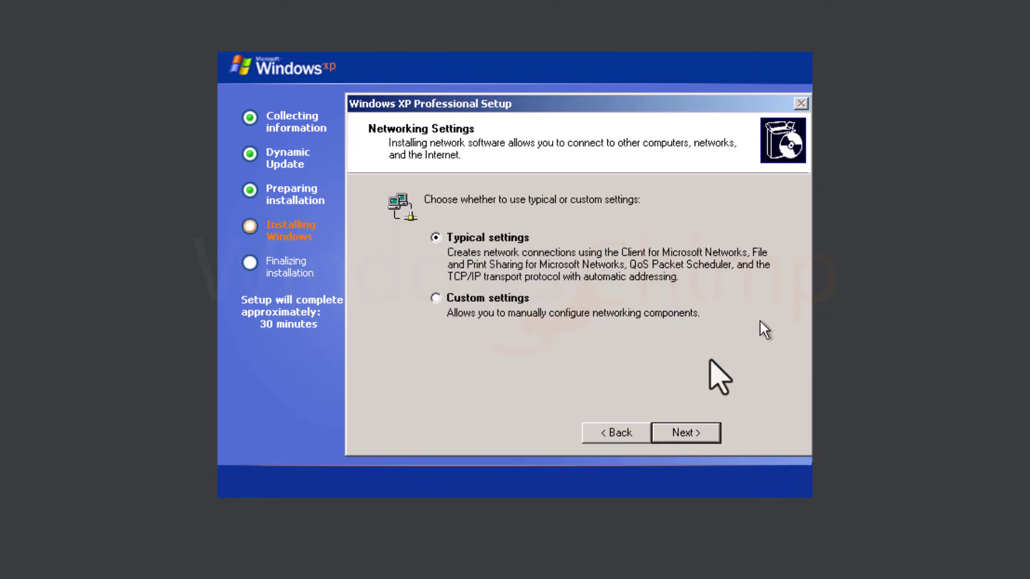
click(695, 432)
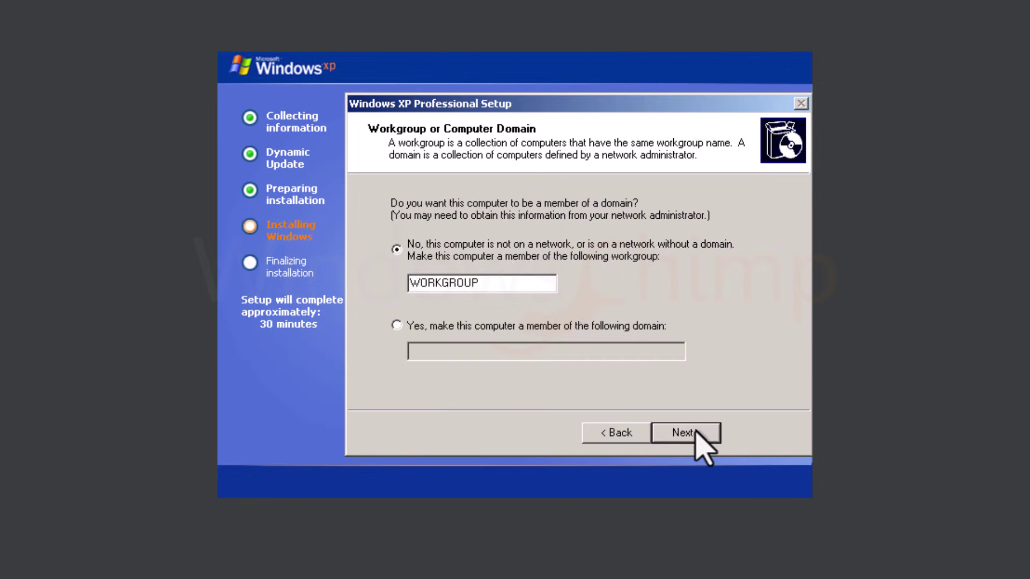
click(696, 432)
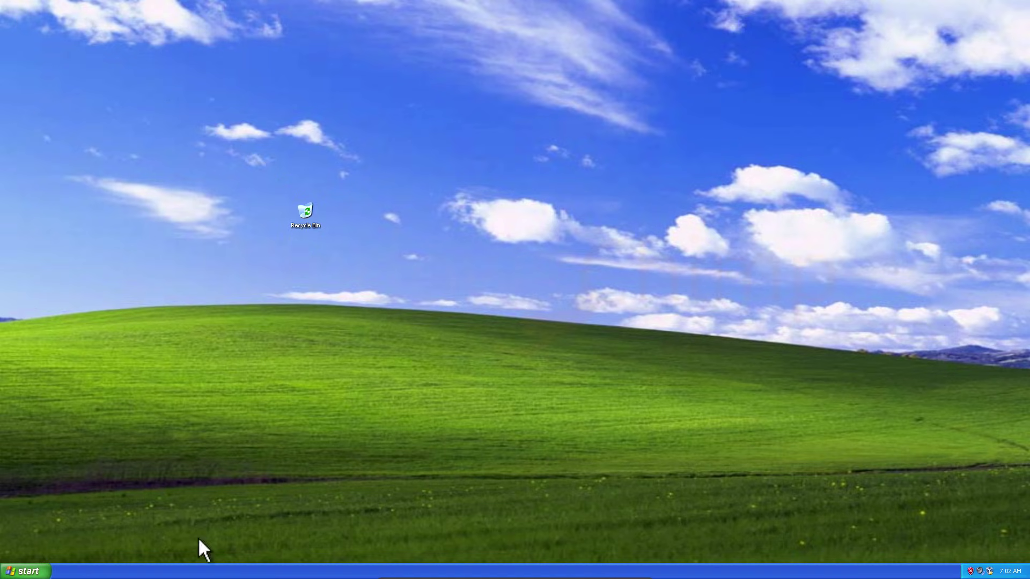
- Browse My Computer, the Local Disk (C:) drive and My Documents, then close it
click(25, 571)
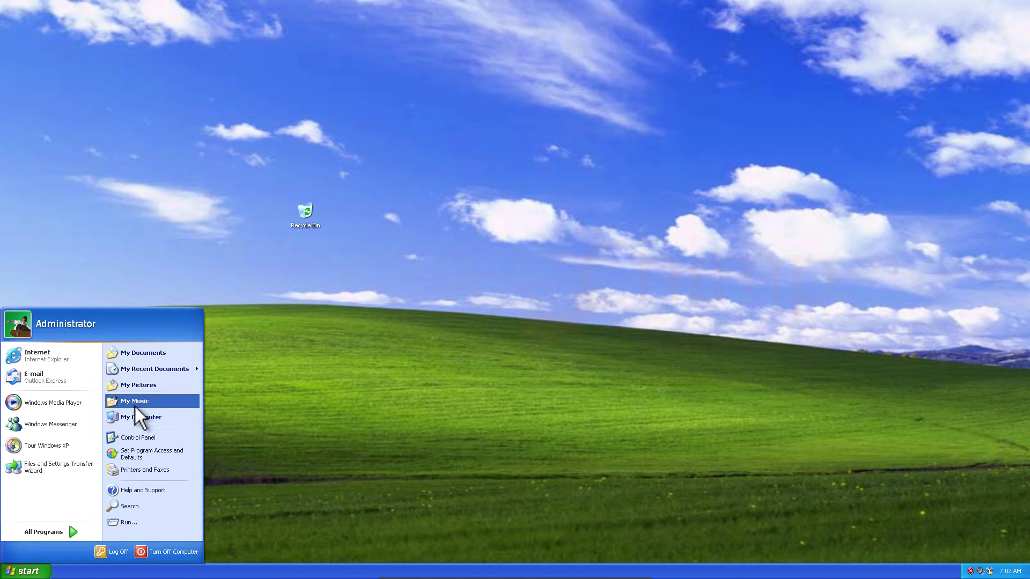
click(137, 410)
click(397, 184)
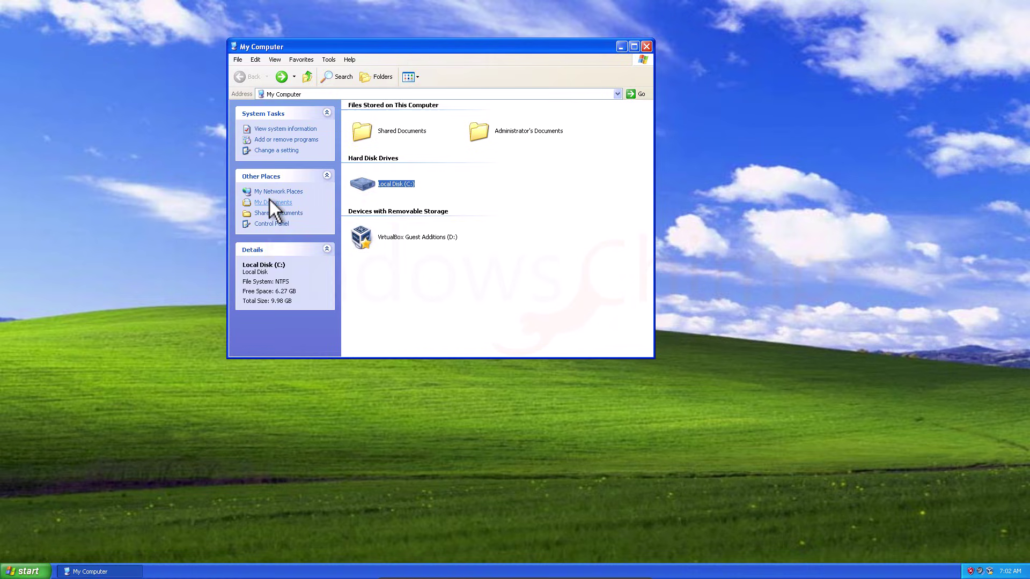
click(272, 202)
click(646, 46)
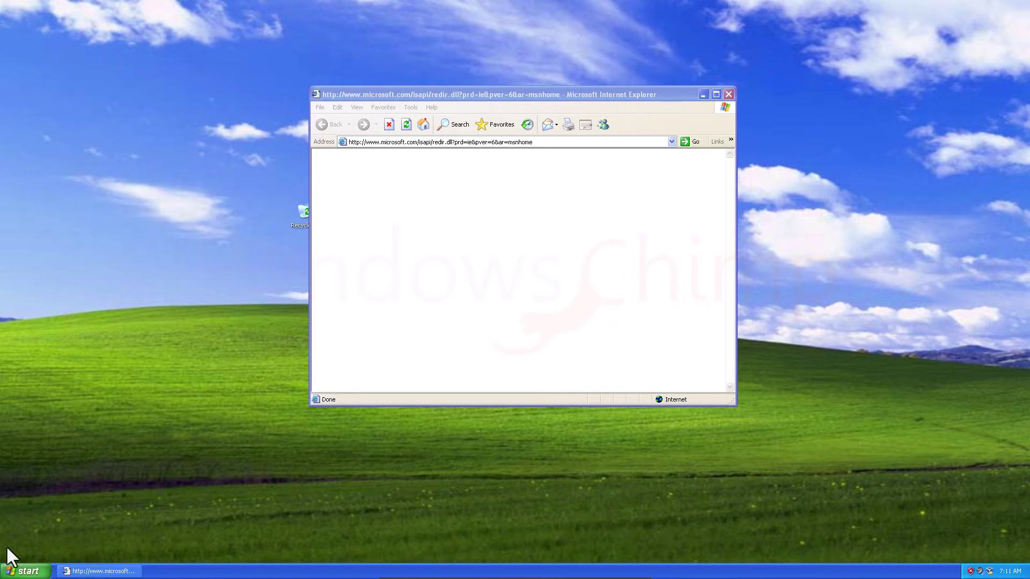
- View My Network Places and the workgroup computers, then close those windows
click(25, 571)
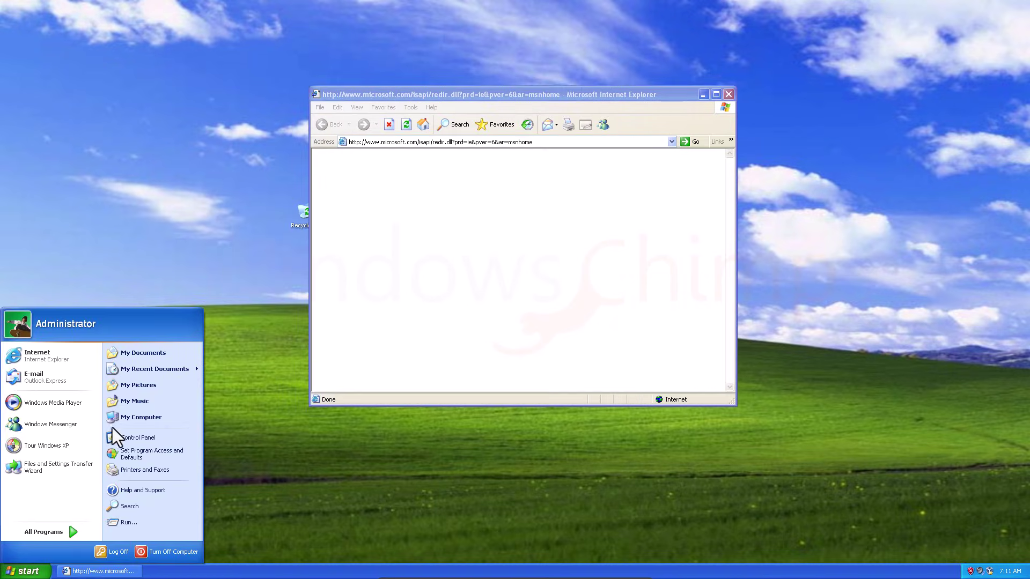
click(127, 417)
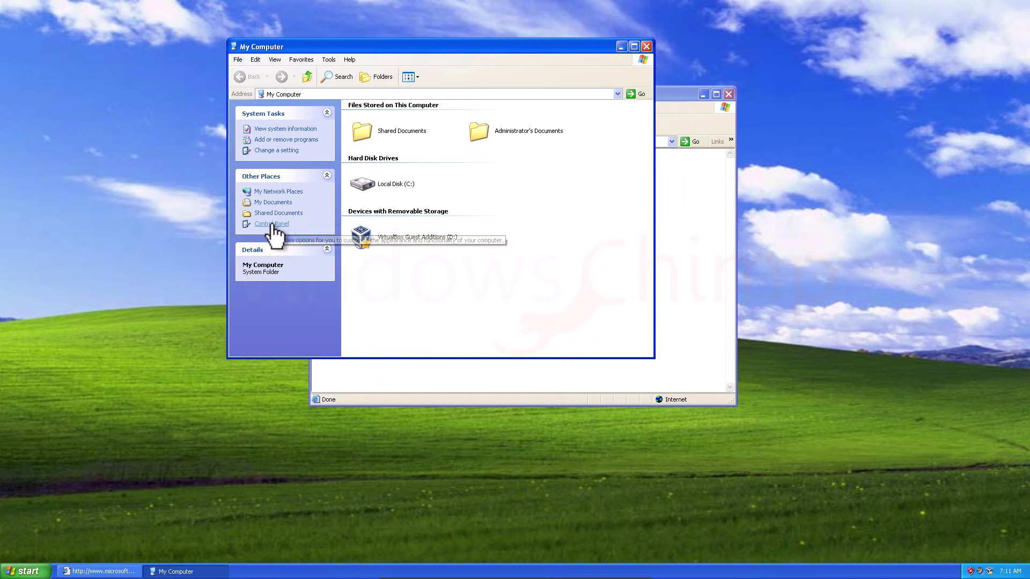
click(277, 192)
click(278, 167)
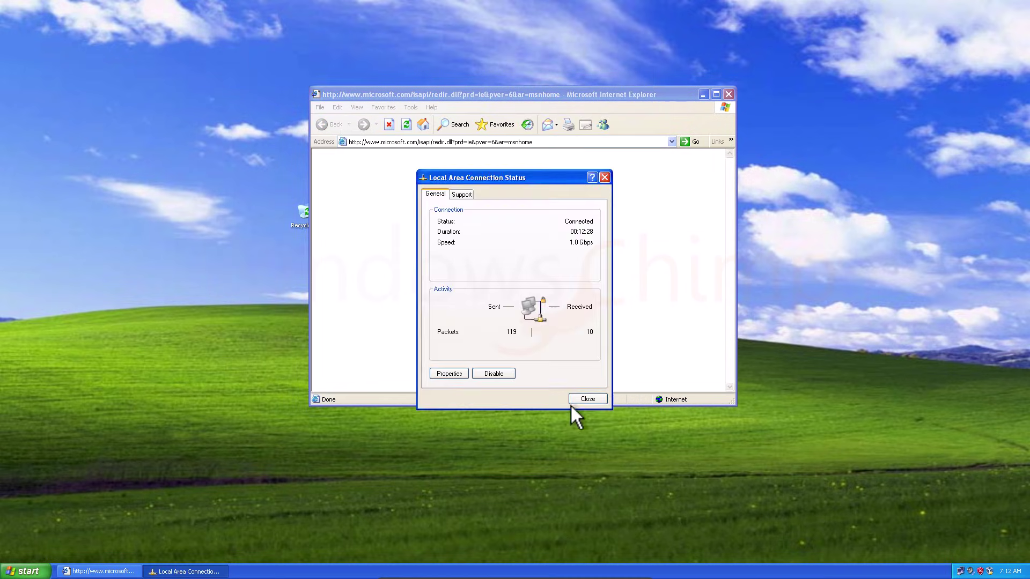
click(570, 404)
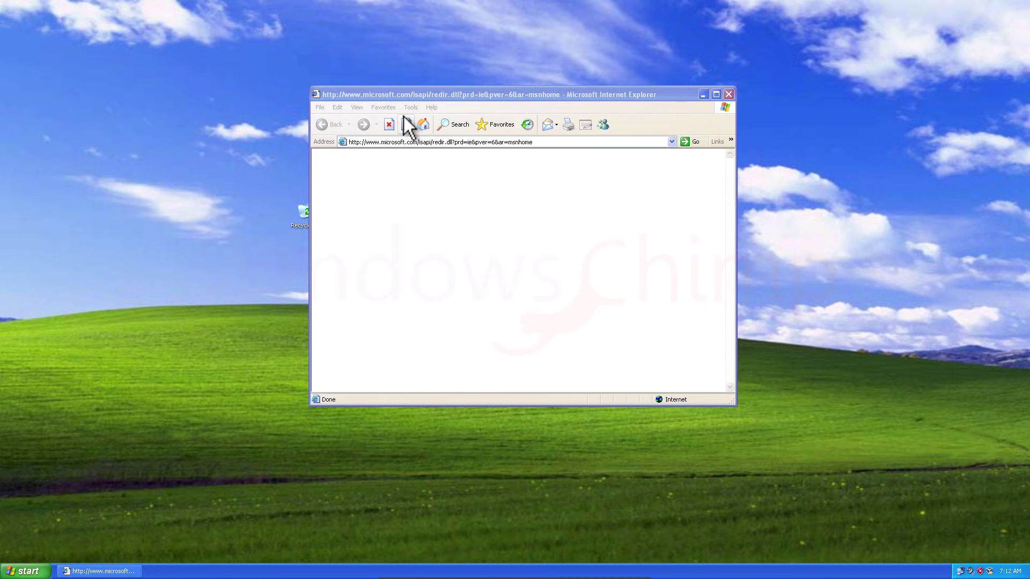
- Load the Google home page and maximize the browser window
click(416, 142)
text(google.com)
key(Return)
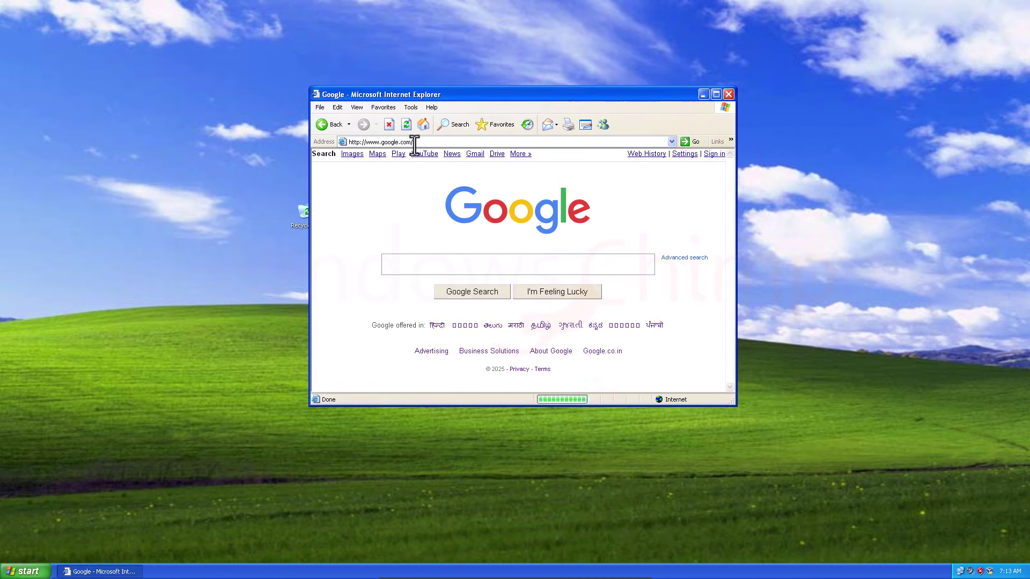
click(716, 94)
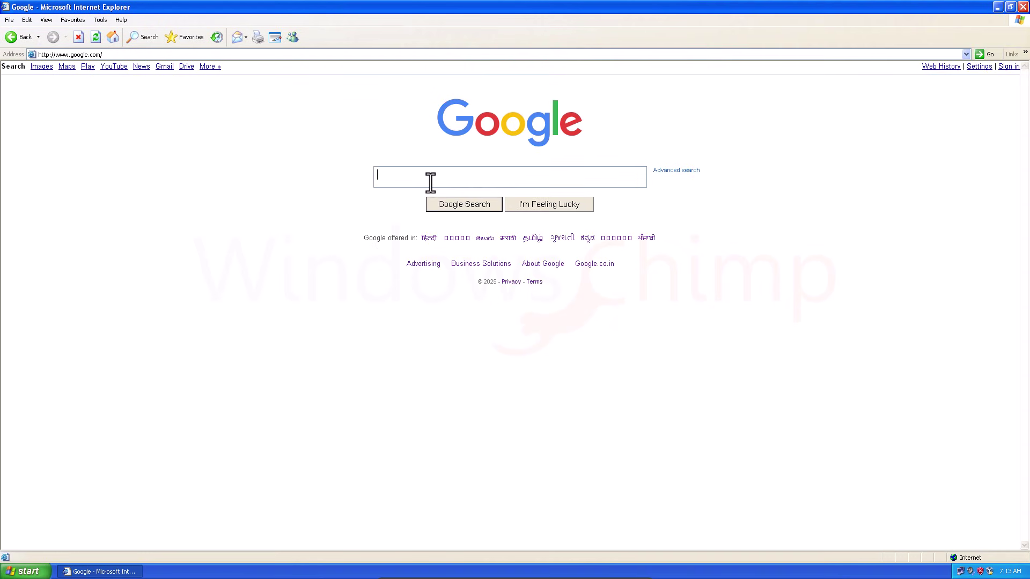
- Search Google for facebook, agreeing to send the search information
click(433, 186)
text(facebook)
key(Return)
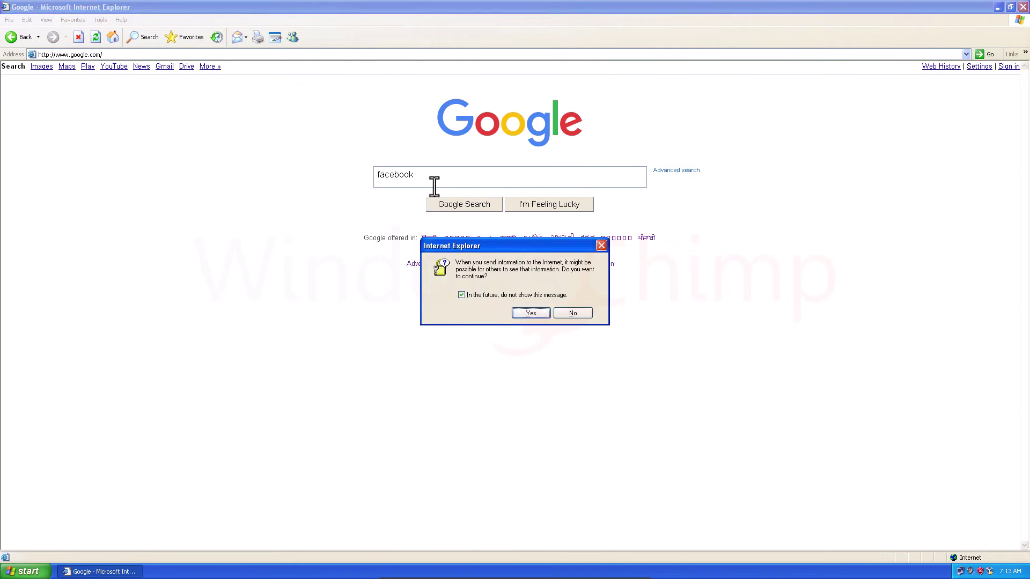
click(524, 315)
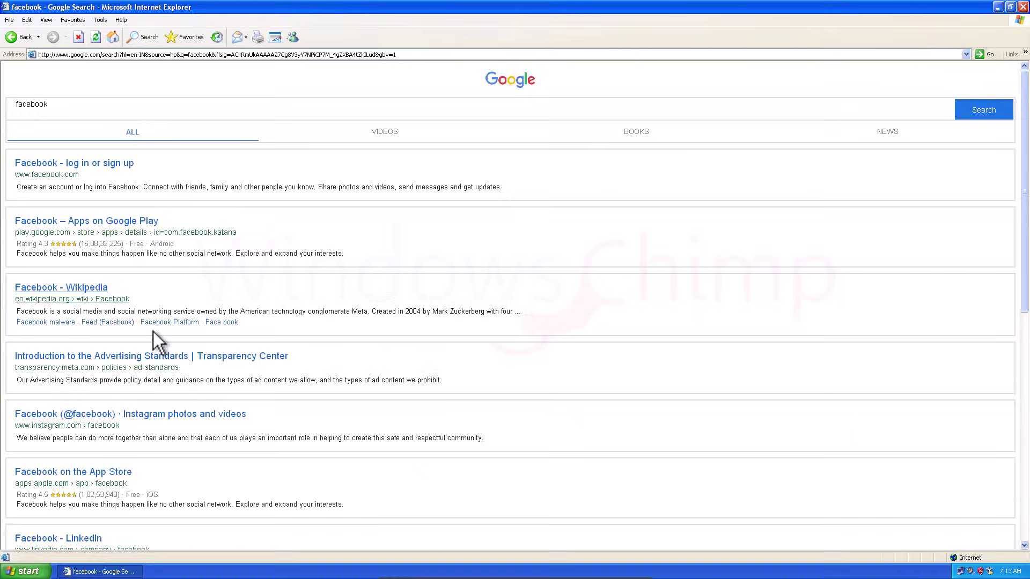
scroll(153, 375, down, 10)
scroll(153, 375, up, 10)
- Try opening the Facebook log-in result and the Facebook Wikipedia result
click(30, 164)
click(523, 315)
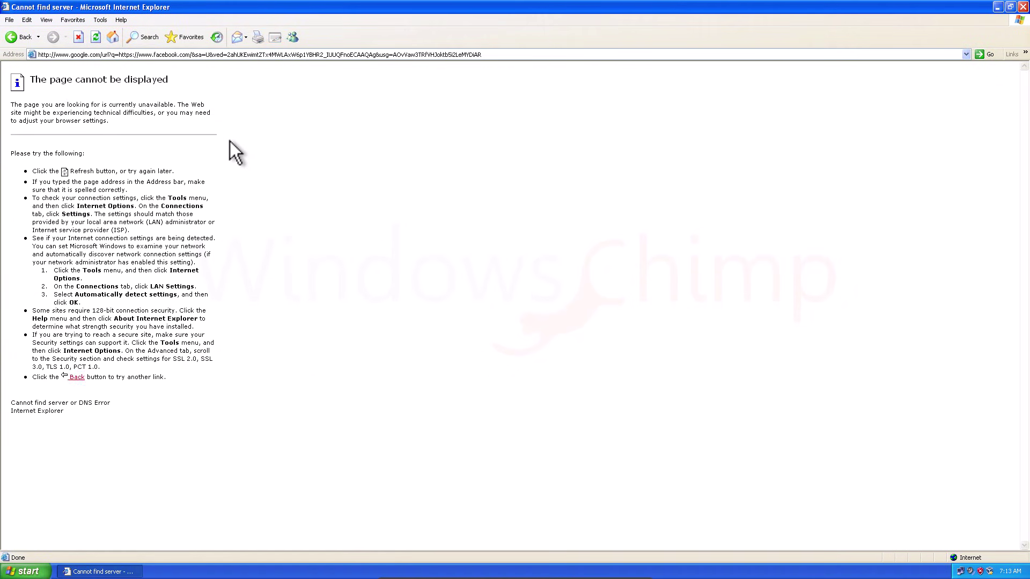
click(21, 37)
click(167, 291)
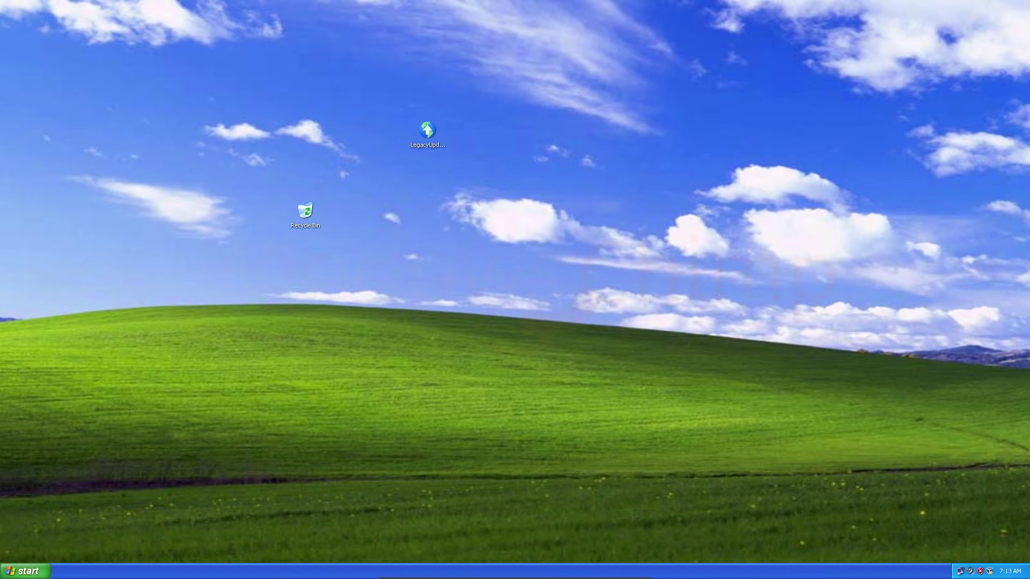
- Launch LegacyUpdate from the desktop and install its checked components
double_click(428, 140)
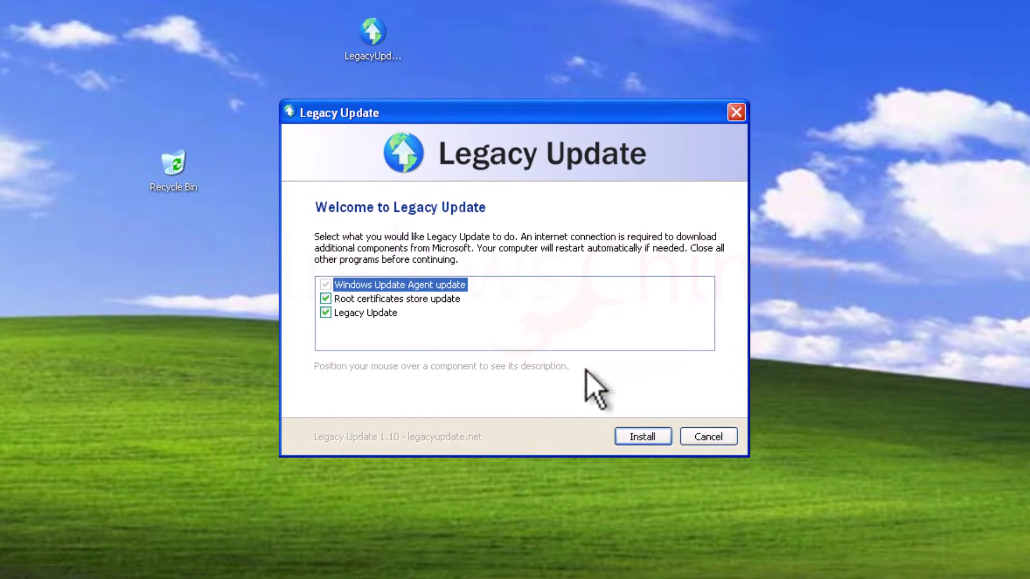
click(644, 432)
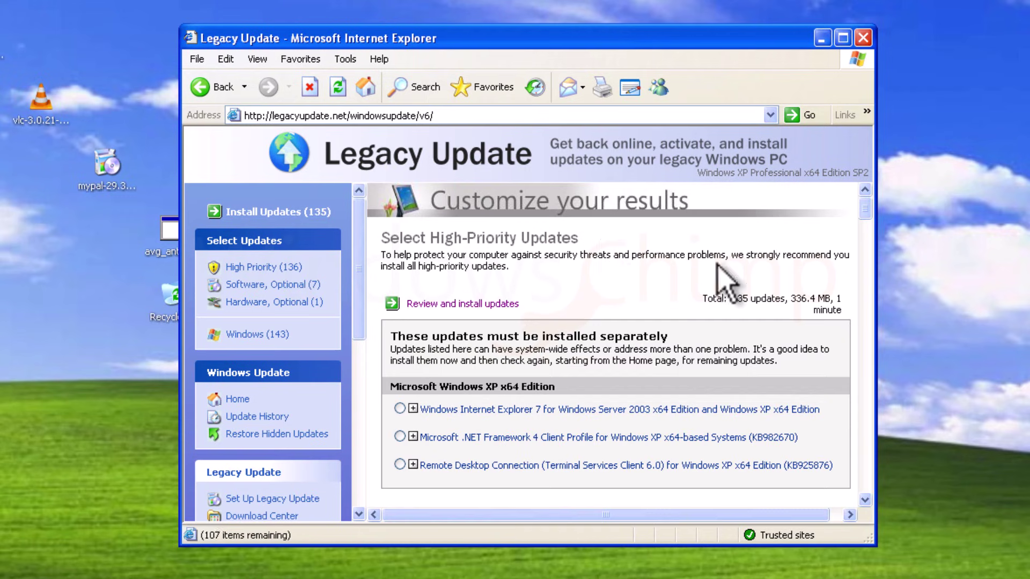
- Add optional updates KB2808679, KB2492386, Windows Search 4.0 and Windows Media Player 11
scroll(728, 271, down, 15)
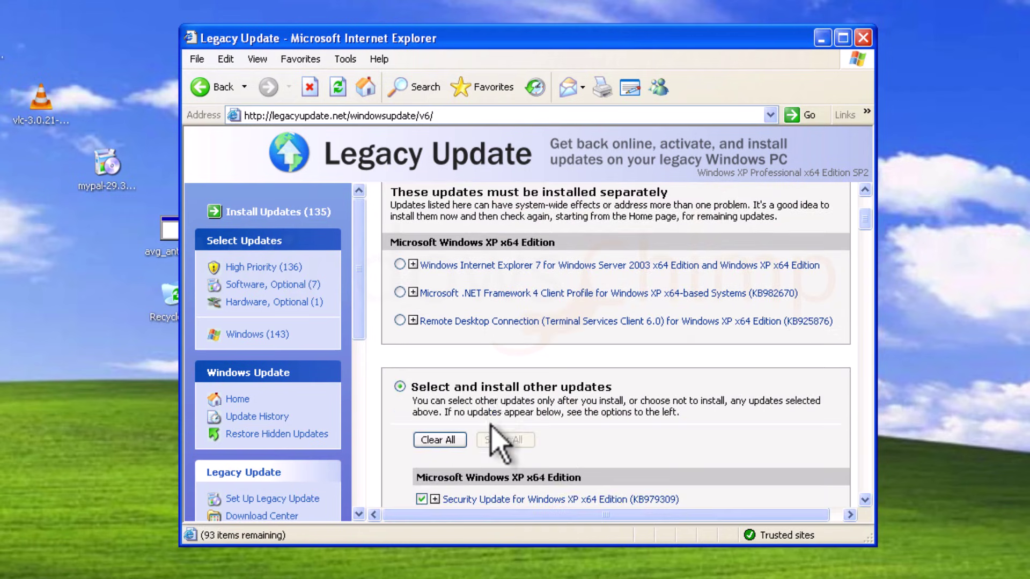
click(462, 289)
click(421, 434)
click(421, 409)
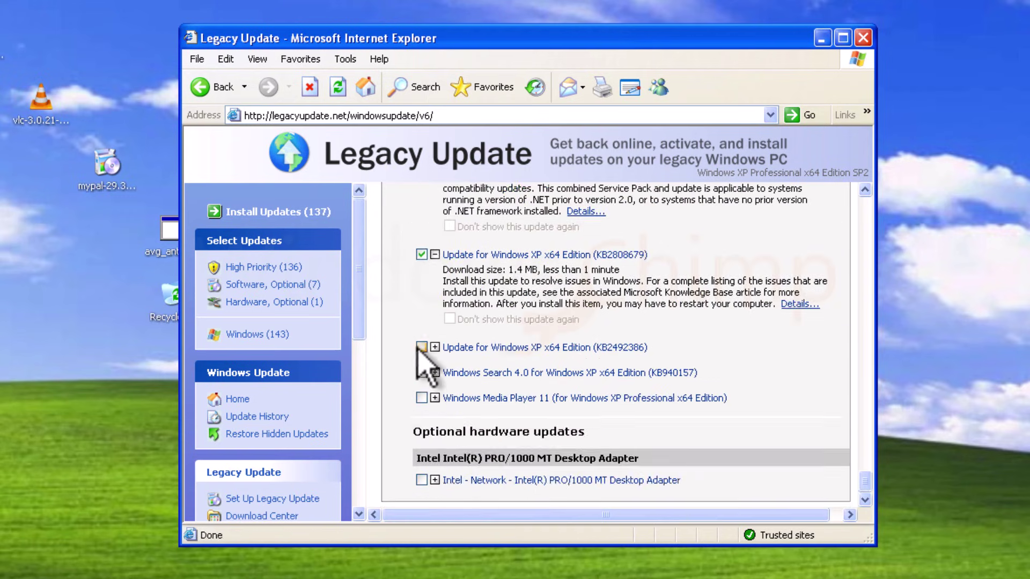
click(422, 372)
click(422, 465)
drag(864, 472, 858, 209)
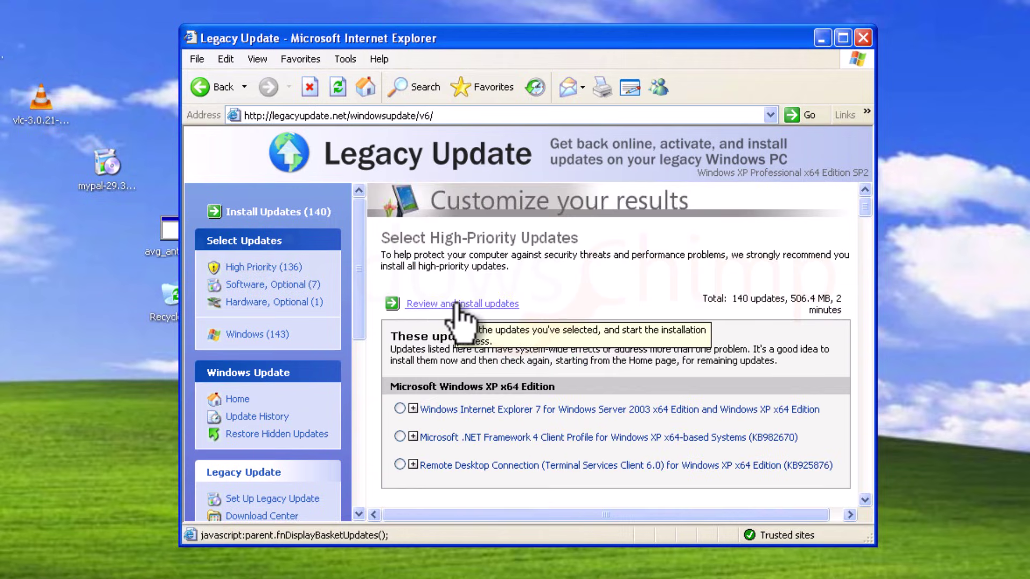
- Review and install all 140 updates, then close the installer to restart Windows
click(457, 304)
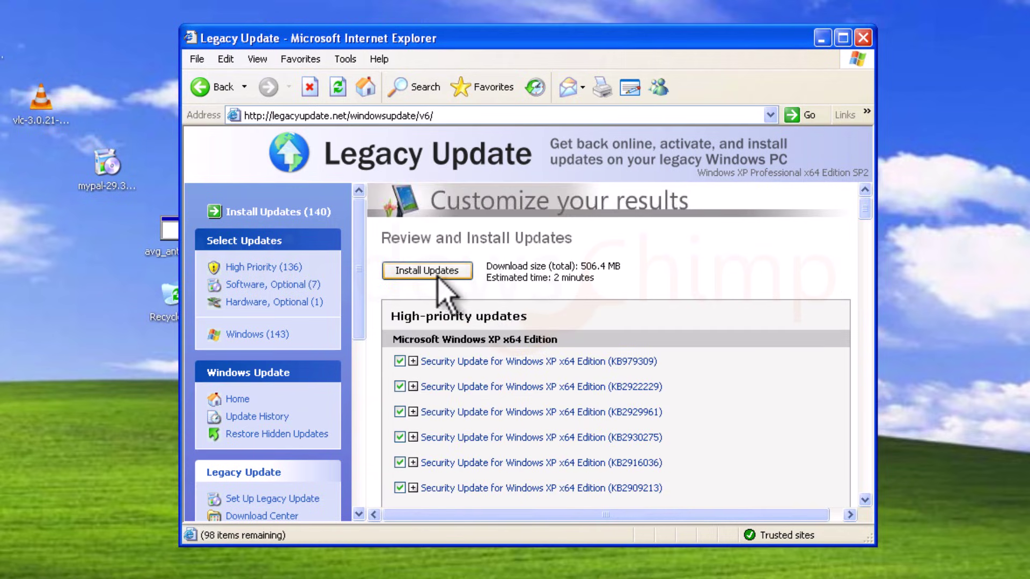
click(437, 278)
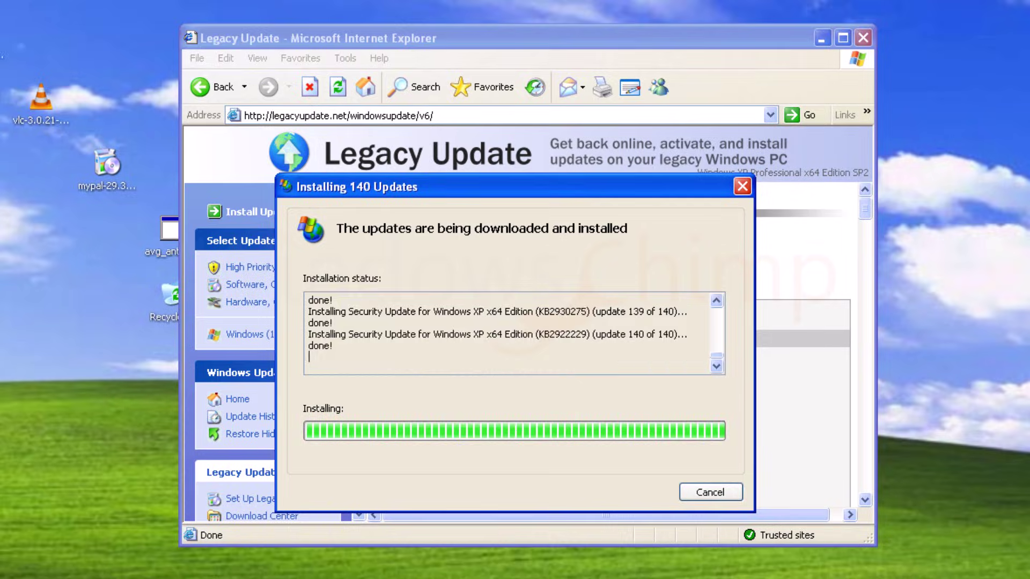
click(638, 490)
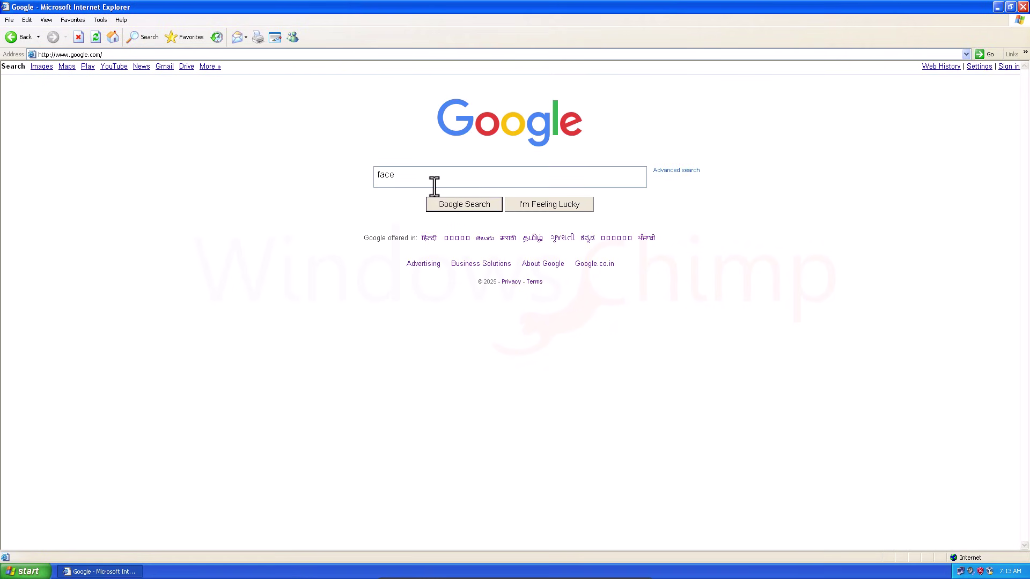
- Search Google for facebook, accepting the prompt so results load
text(book)
key(Return)
click(523, 316)
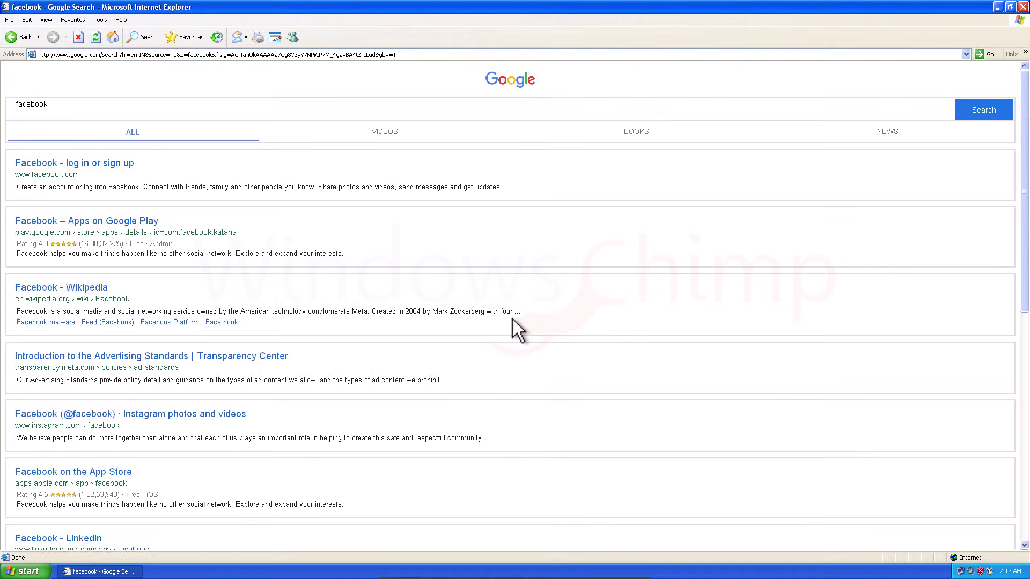
scroll(154, 368, down, 7)
scroll(153, 416, up, 10)
- Try the Facebook log-in and Wikipedia results, then launch the Mypal installer
click(99, 166)
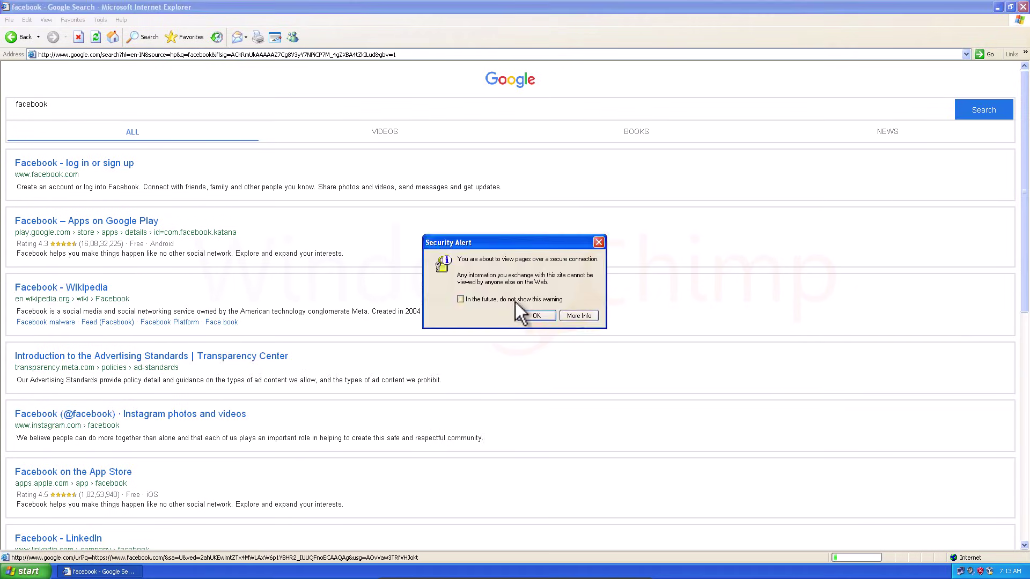
click(523, 315)
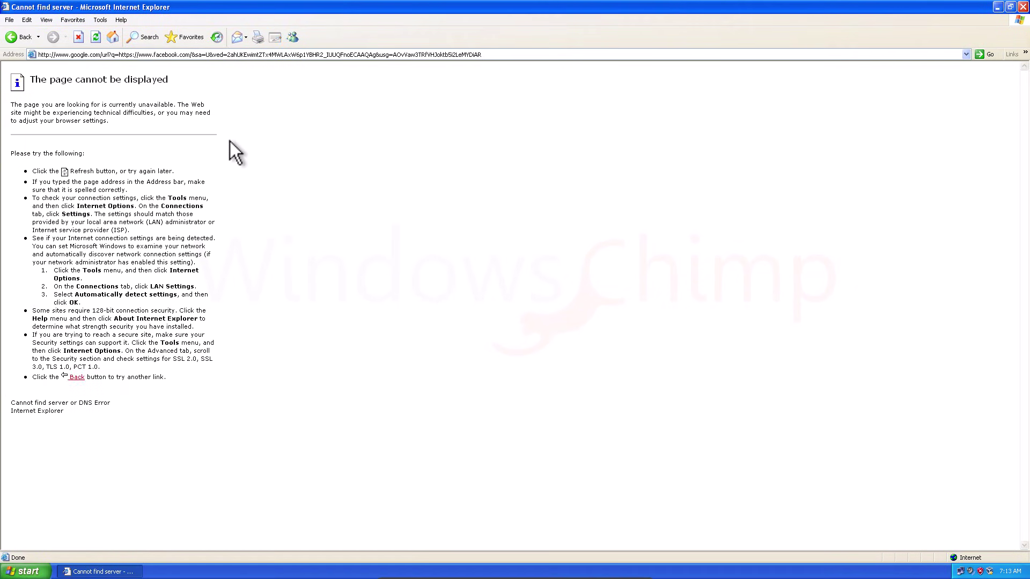
click(11, 36)
click(169, 289)
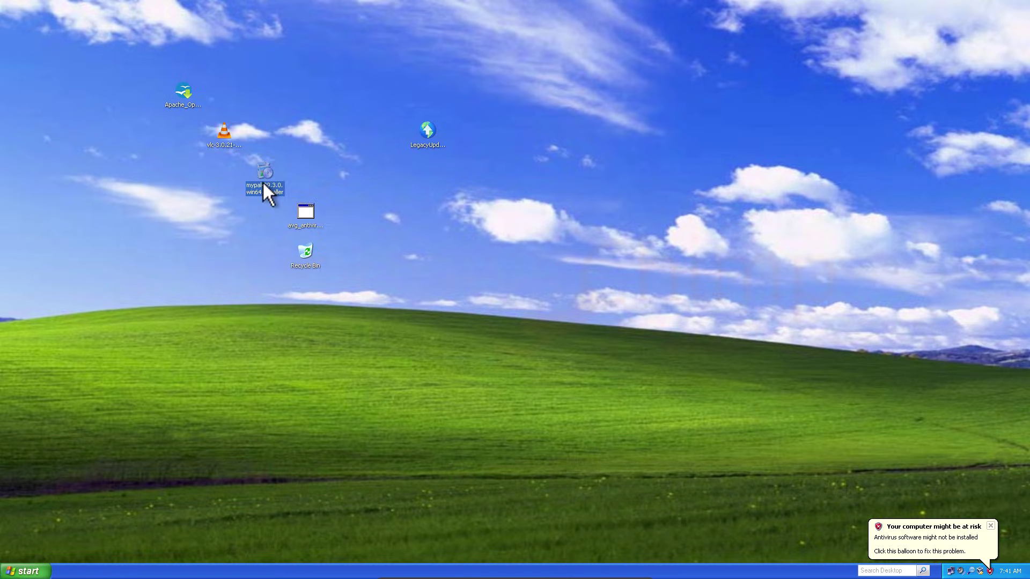
double_click(262, 181)
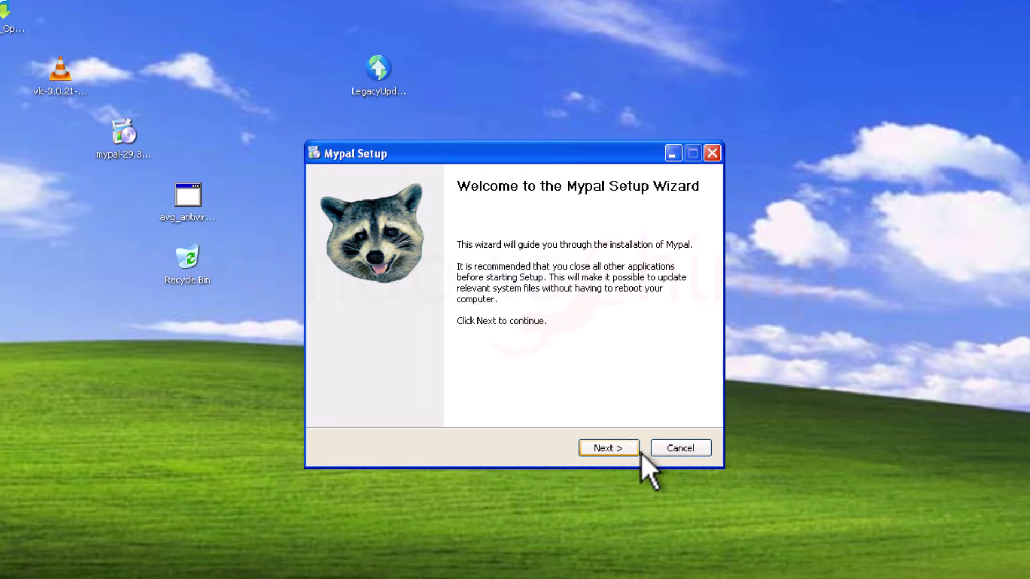
- Install Mypal with the Standard setup type and launch it
click(575, 372)
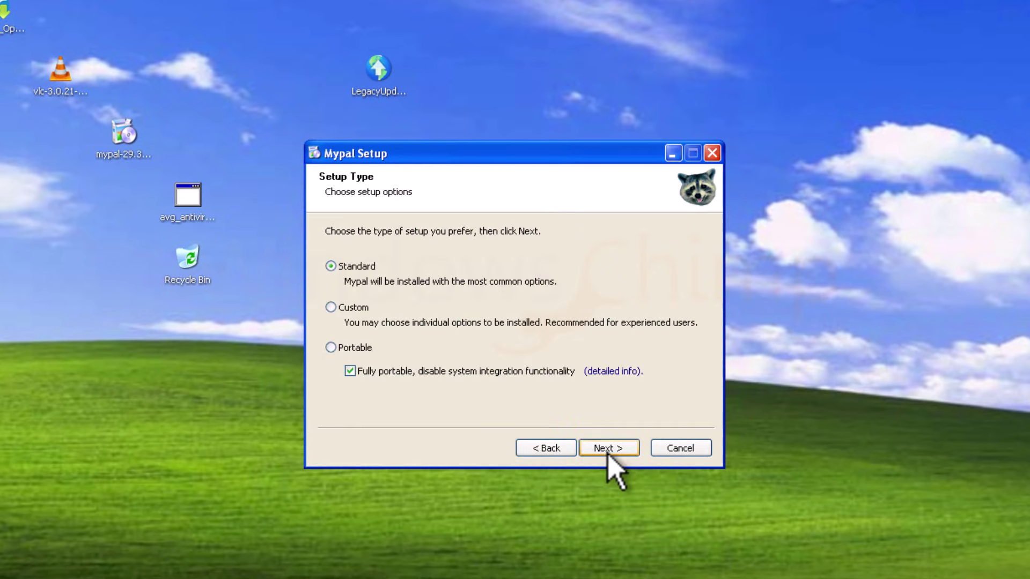
click(609, 448)
click(609, 451)
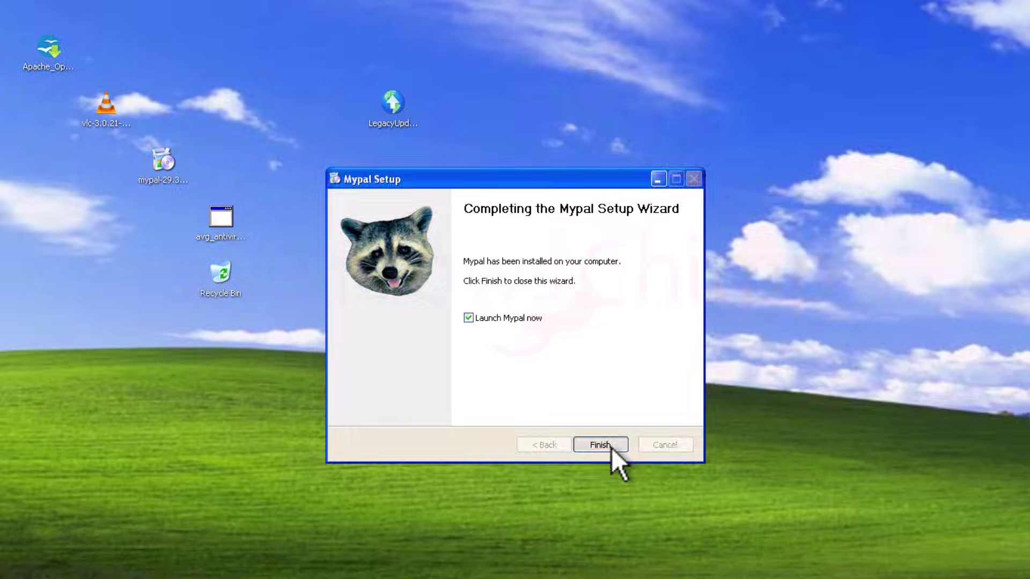
click(609, 446)
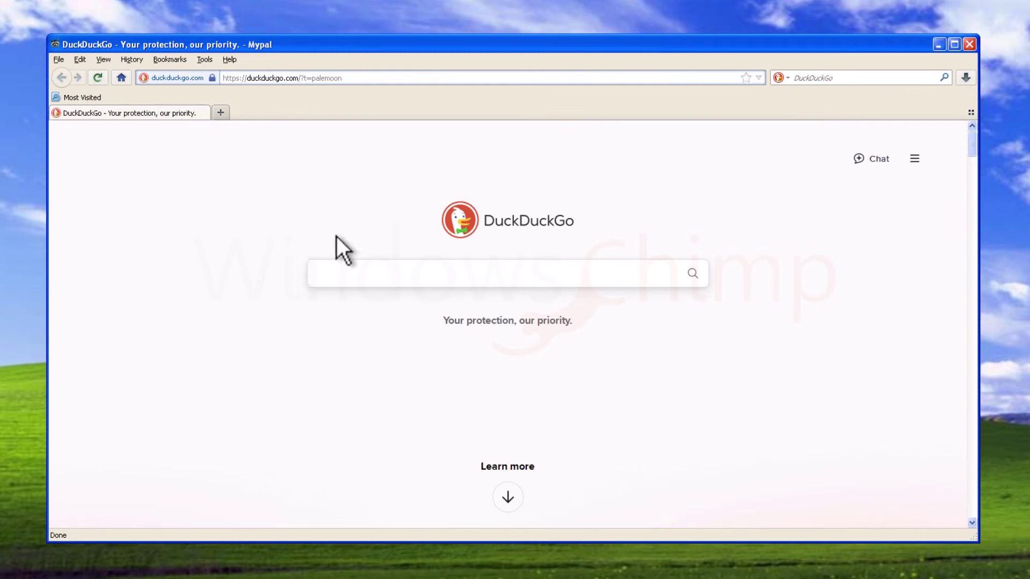
- Search DuckDuckGo for facebook.com, then search YouTube for windowschimp
text(facebook.com)
key(Return)
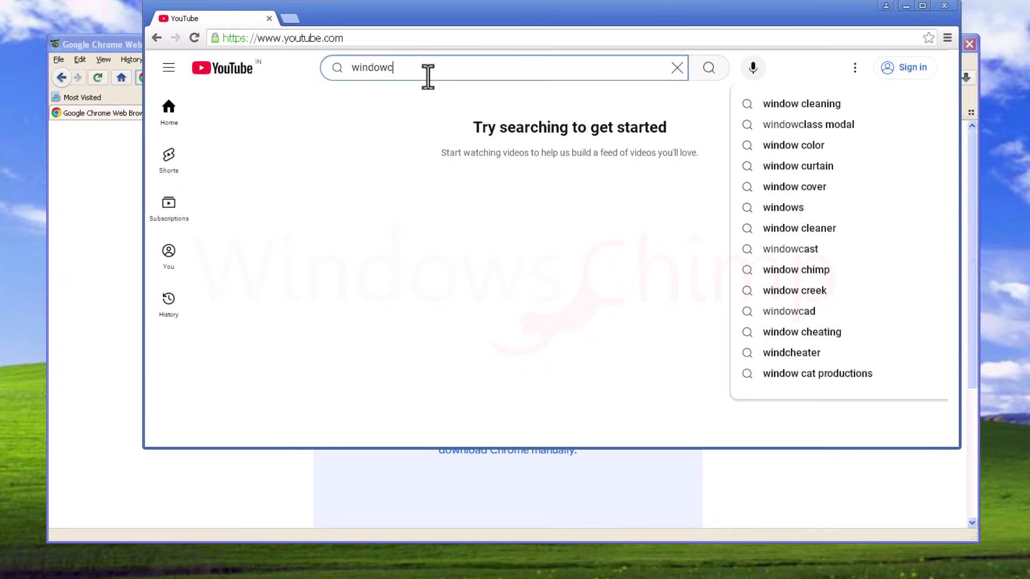
key(Return)
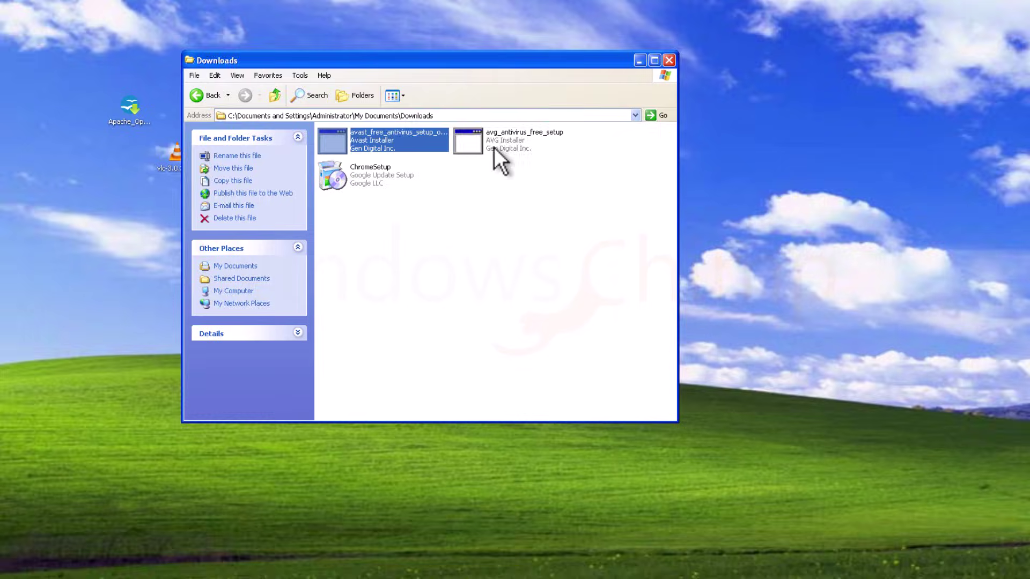
- Run the downloaded AVG installer and dismiss its Windows 7 SP1 requirement error
double_click(521, 128)
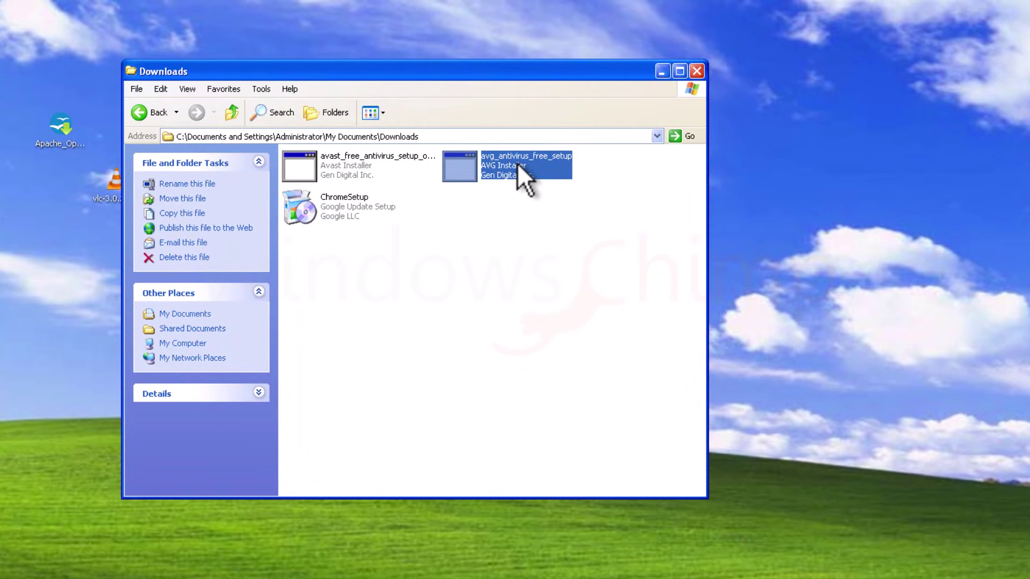
click(555, 405)
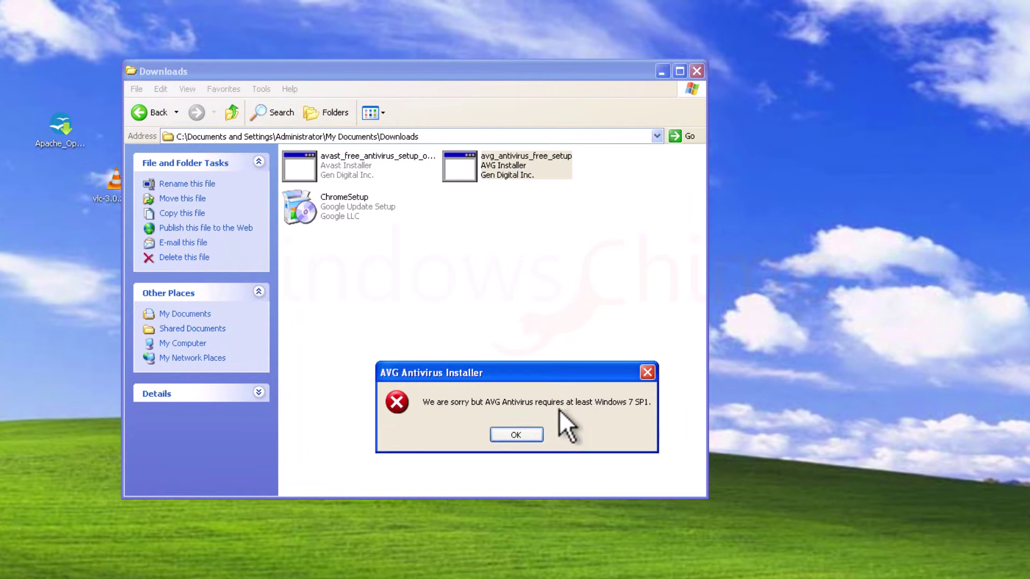
click(517, 435)
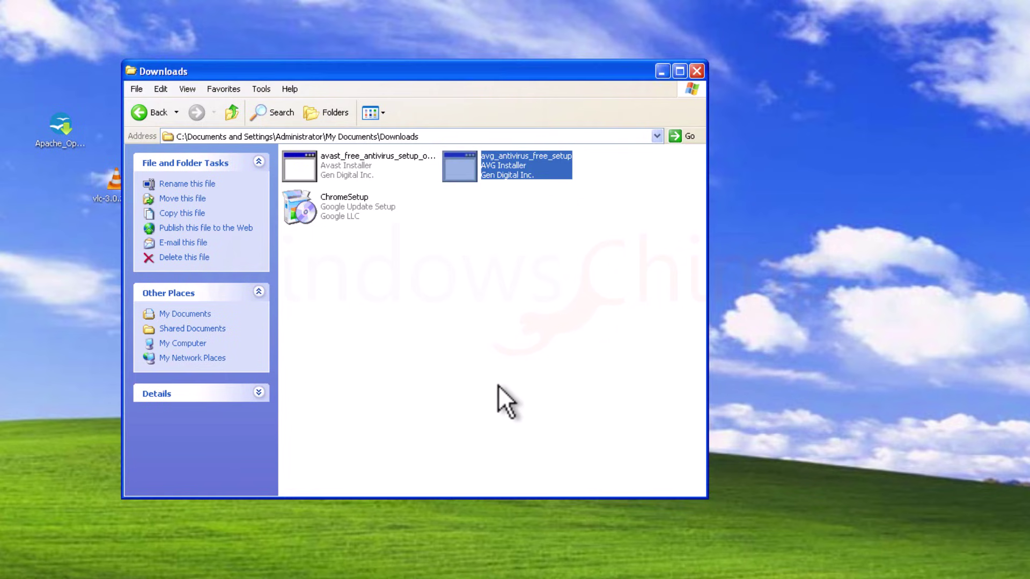
- Run the Avast installer and dismiss its Windows 7 SP1 requirement error
click(368, 171)
double_click(359, 169)
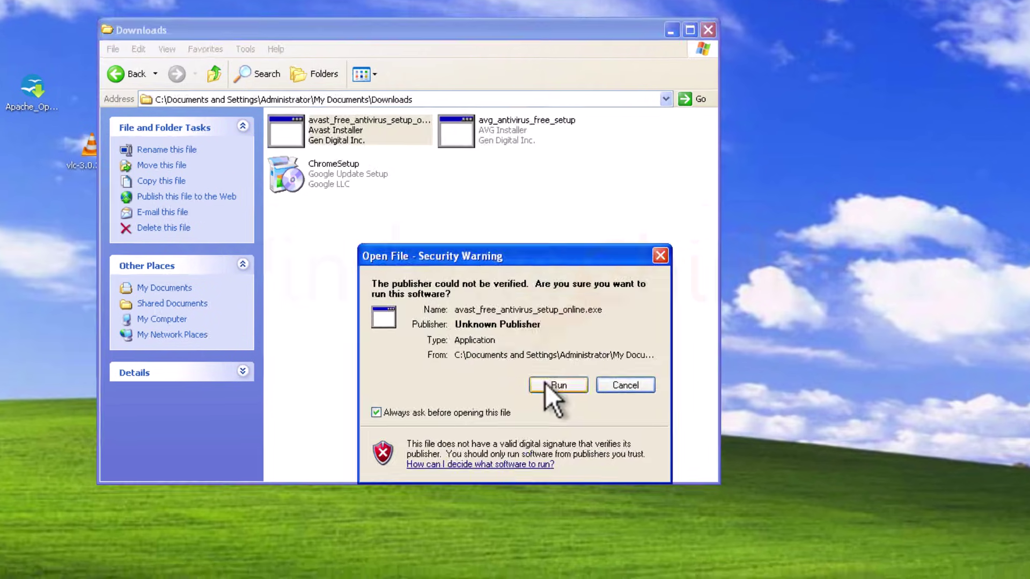
click(544, 383)
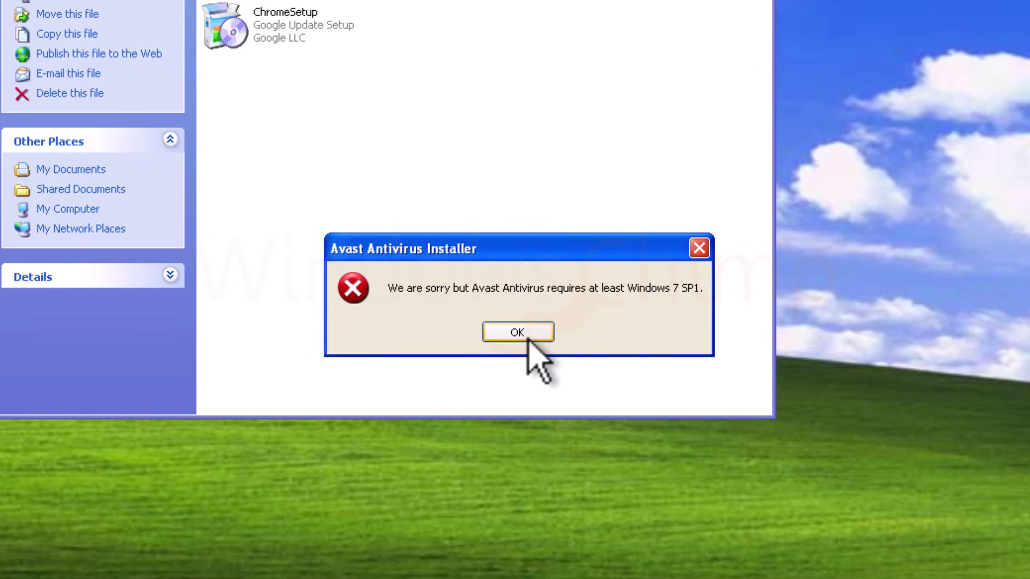
click(528, 340)
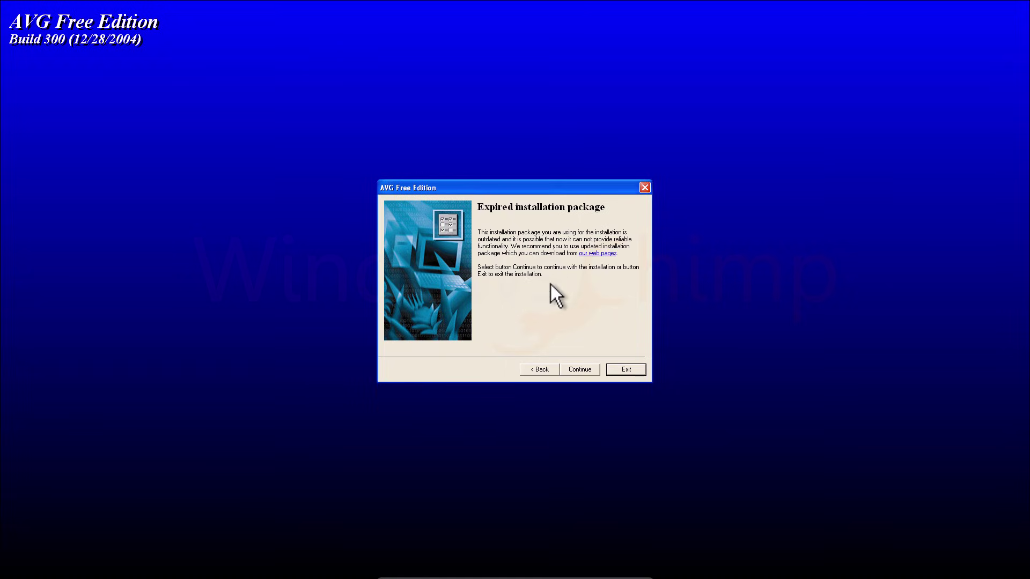
- Bypass the expired-package warning, accept both AVG licence notices, and keep Standard installation through to the summary
click(581, 369)
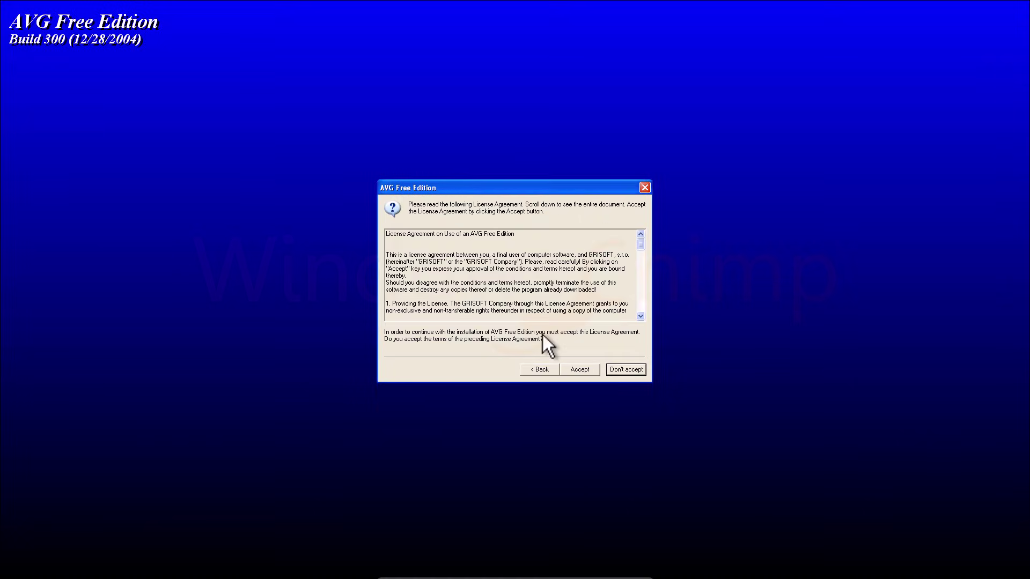
click(579, 367)
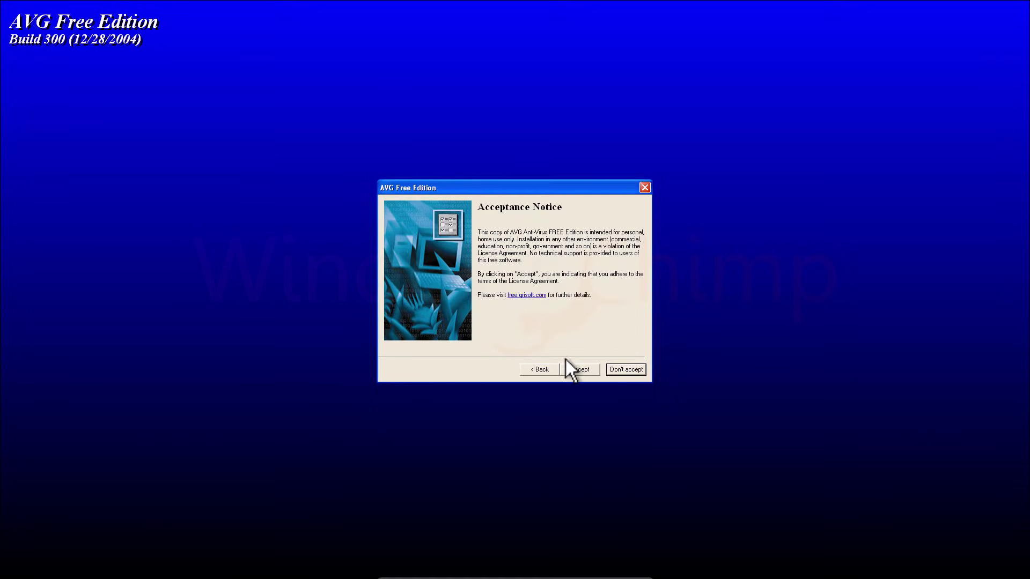
click(574, 369)
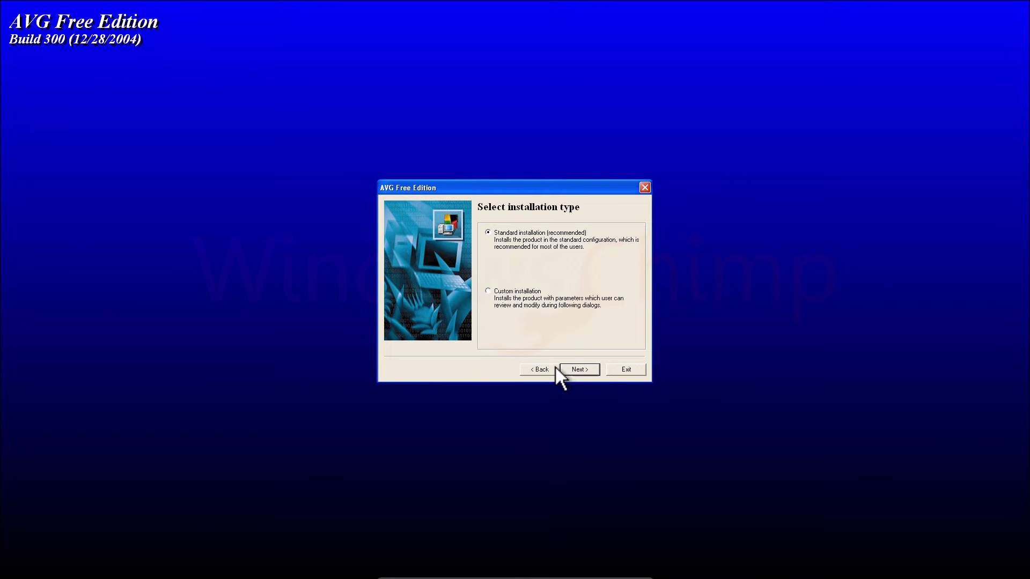
click(579, 370)
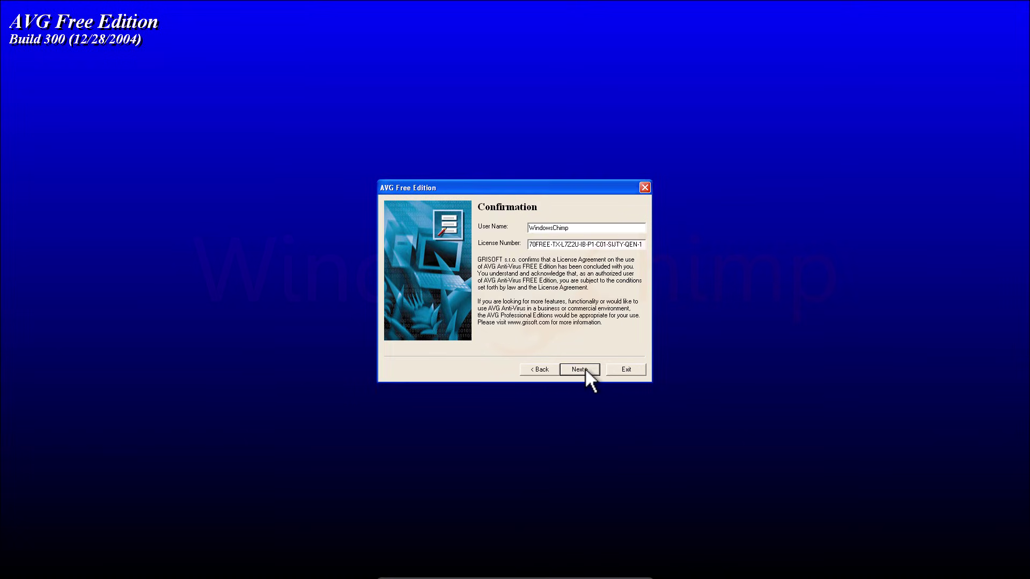
click(584, 367)
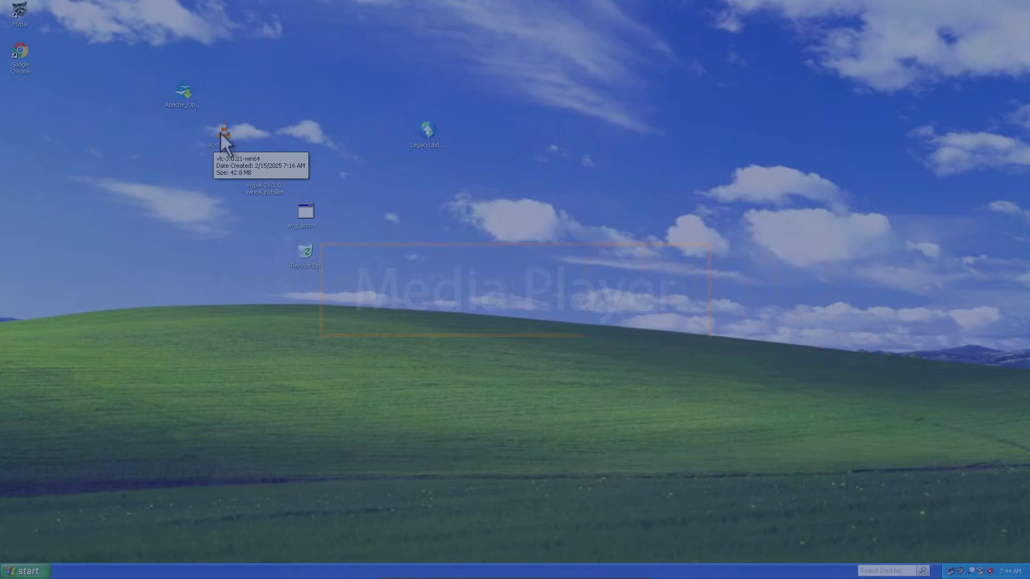
- Install VLC 3.0.21 with default options and try launching it at the end
double_click(223, 139)
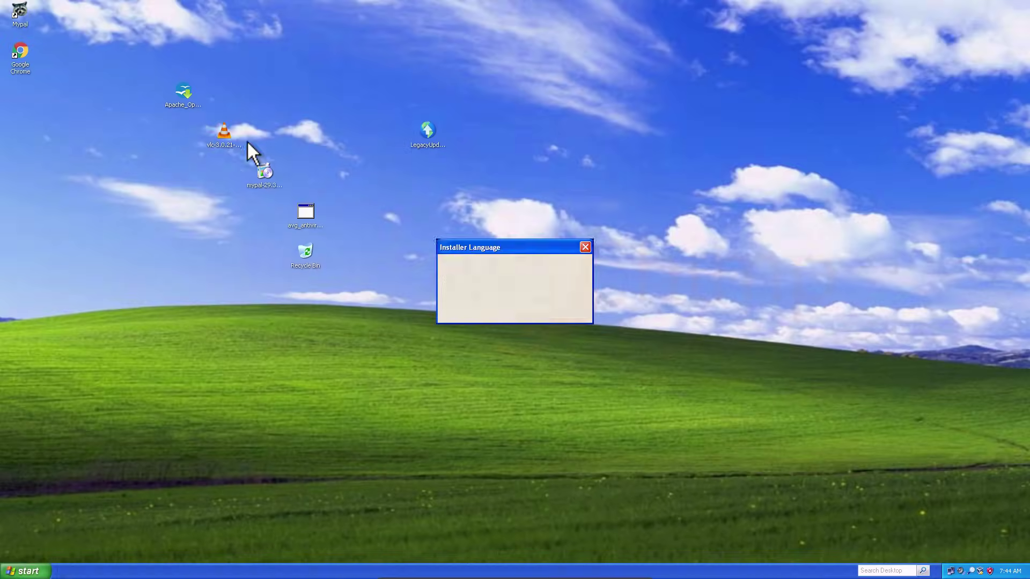
click(522, 307)
click(583, 375)
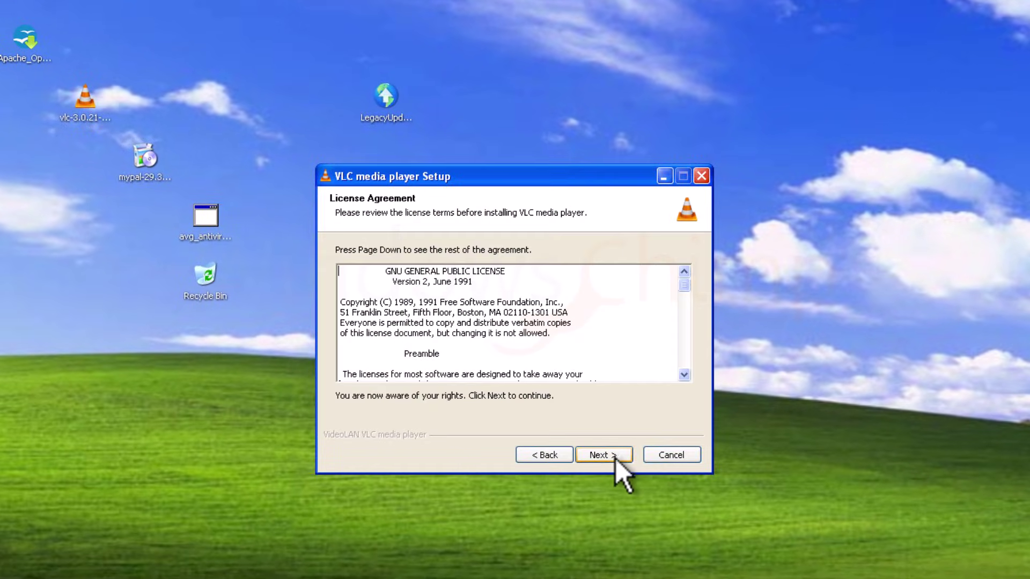
click(584, 379)
click(615, 460)
click(619, 459)
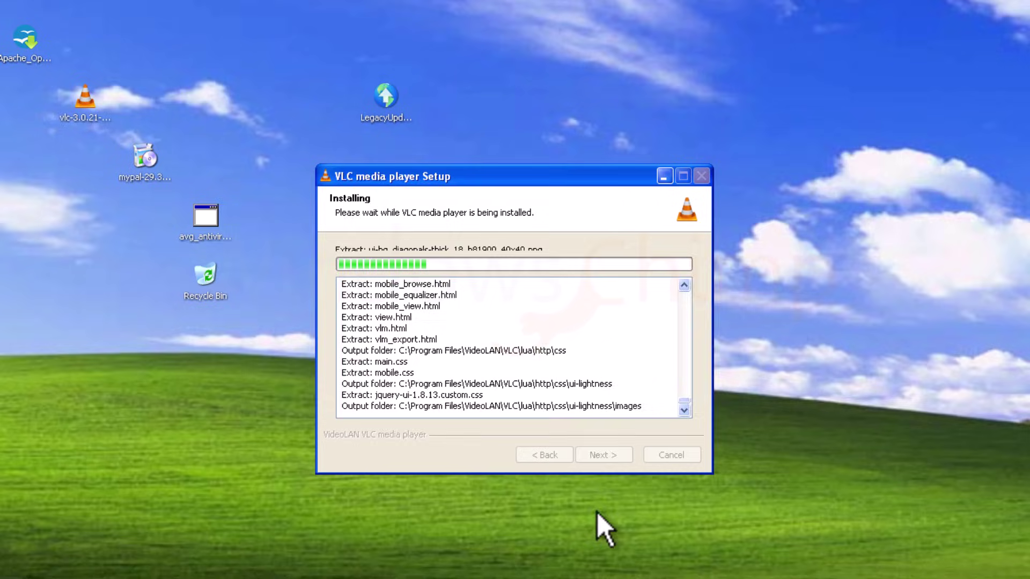
click(599, 457)
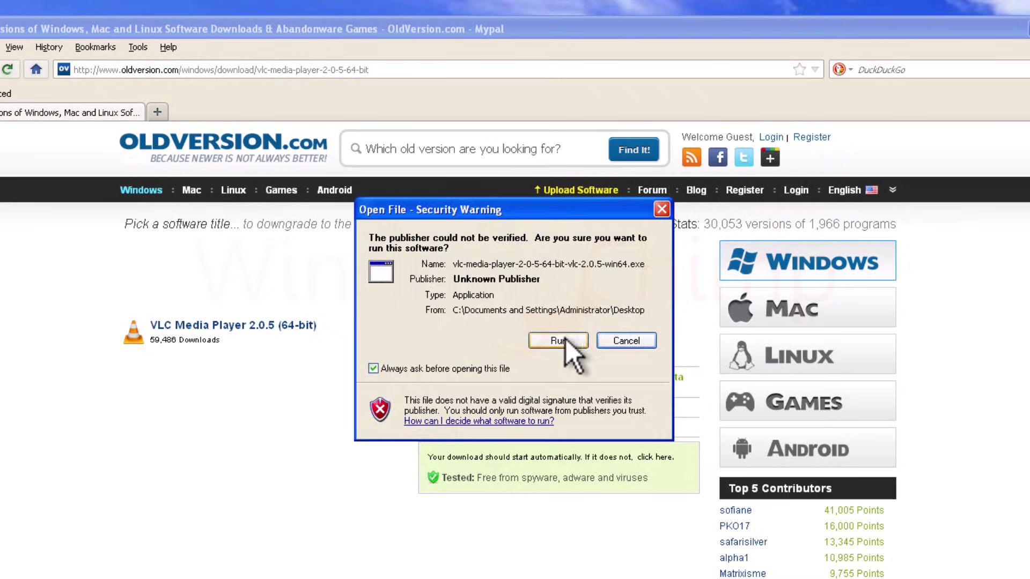
- Install VLC 2.0.5 with default components and folder, then launch it
click(561, 340)
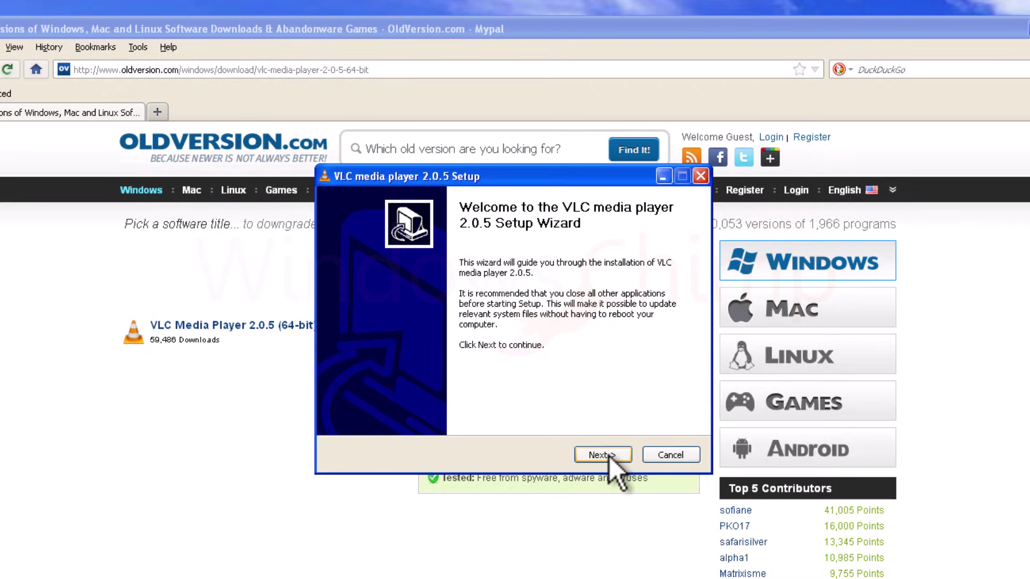
click(602, 453)
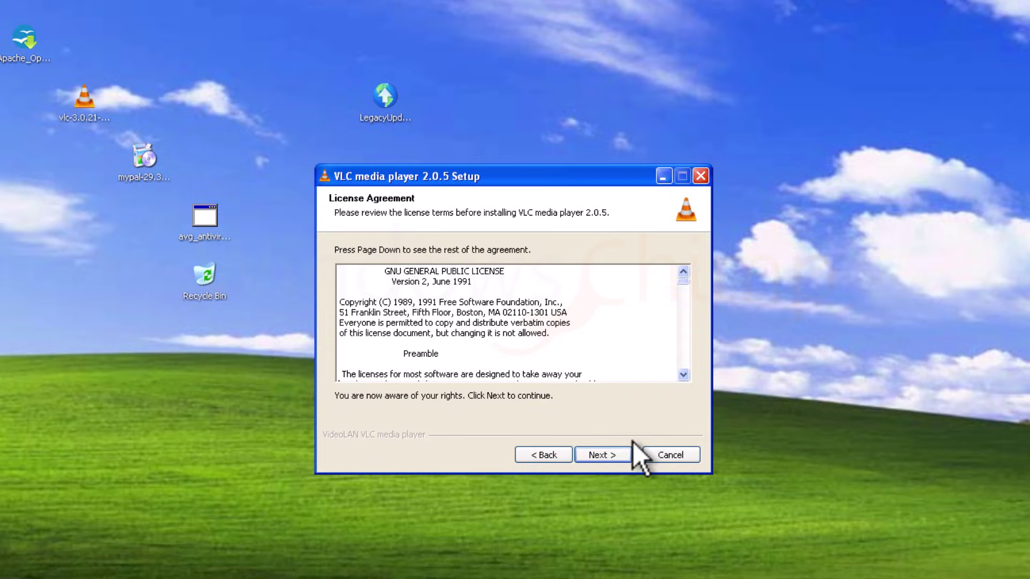
click(617, 455)
click(615, 456)
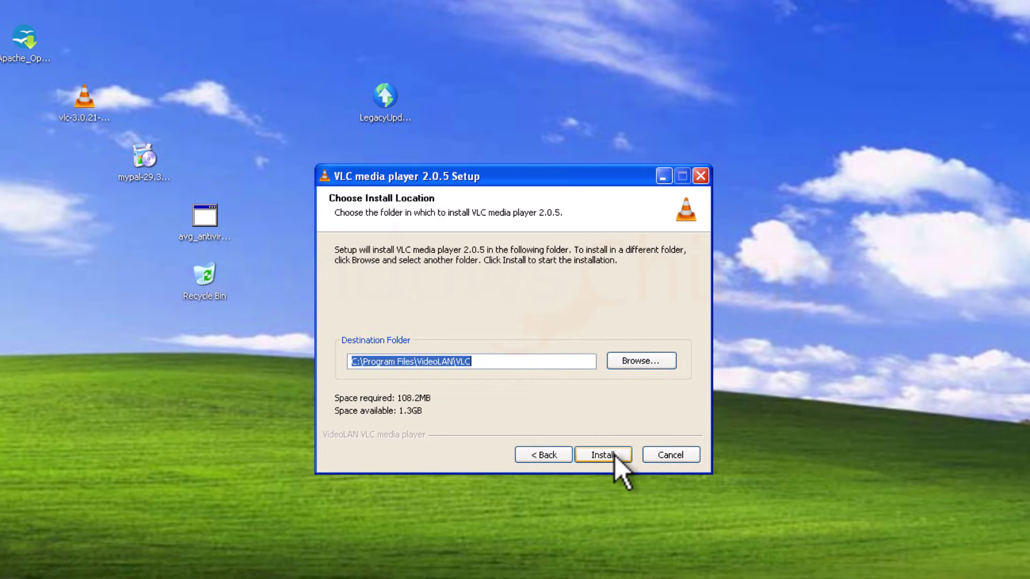
click(615, 455)
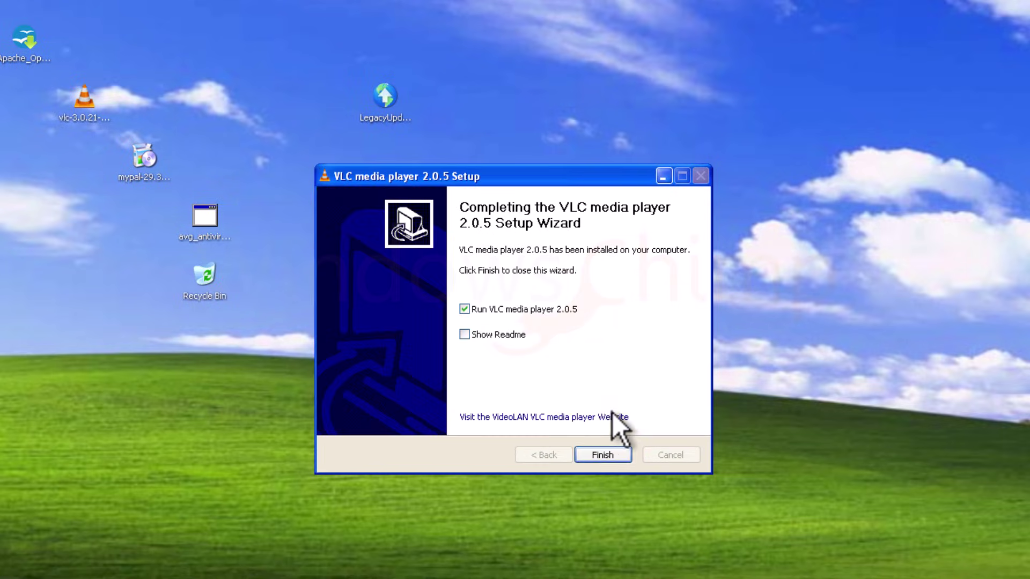
click(603, 456)
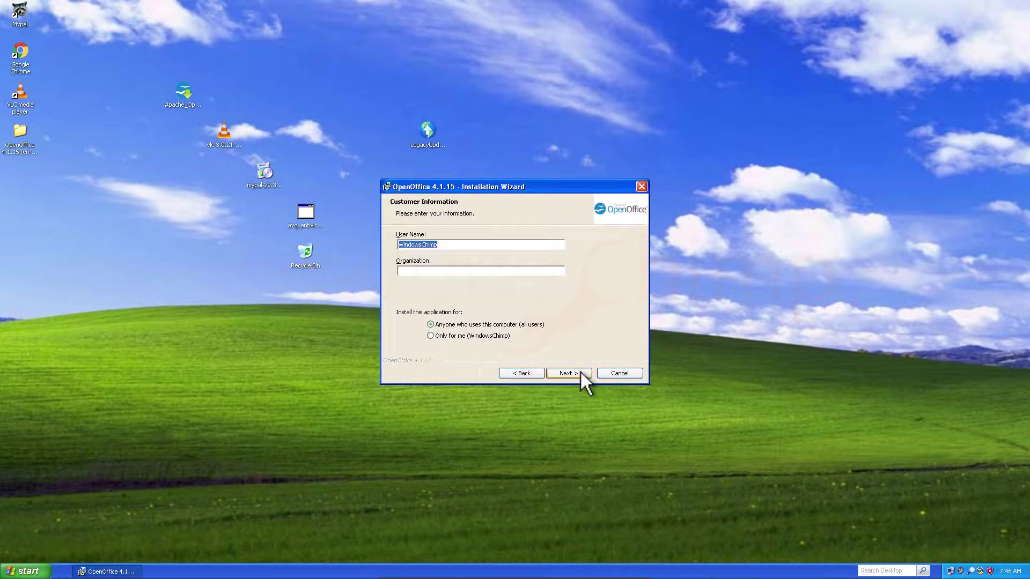
- Install OpenOffice 4.1.15 with the default customer information and close the finished installer
click(580, 372)
click(580, 374)
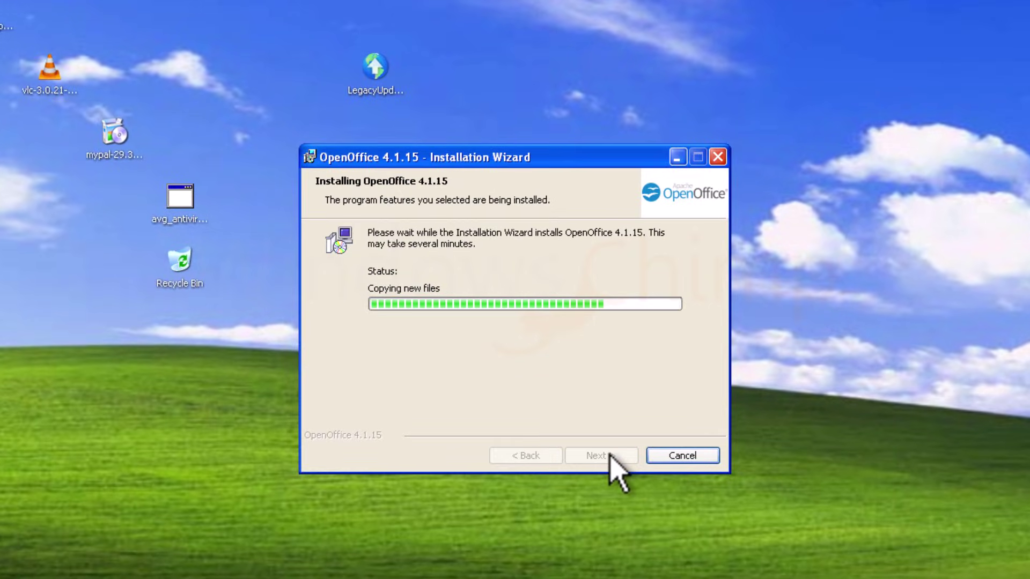
click(610, 455)
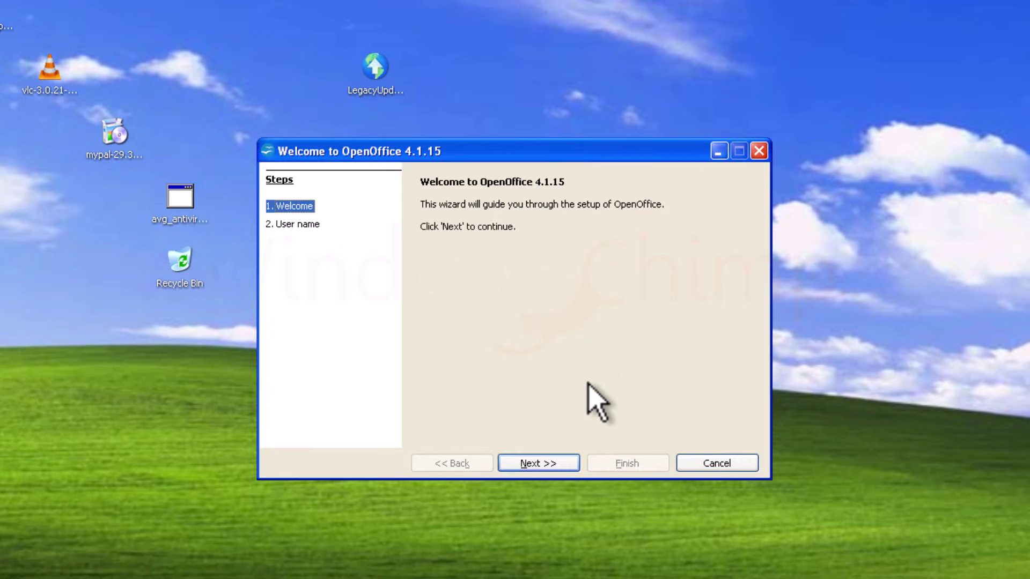
- Go through the OpenOffice first-run wizard and open a maximized blank Calc spreadsheet
click(554, 464)
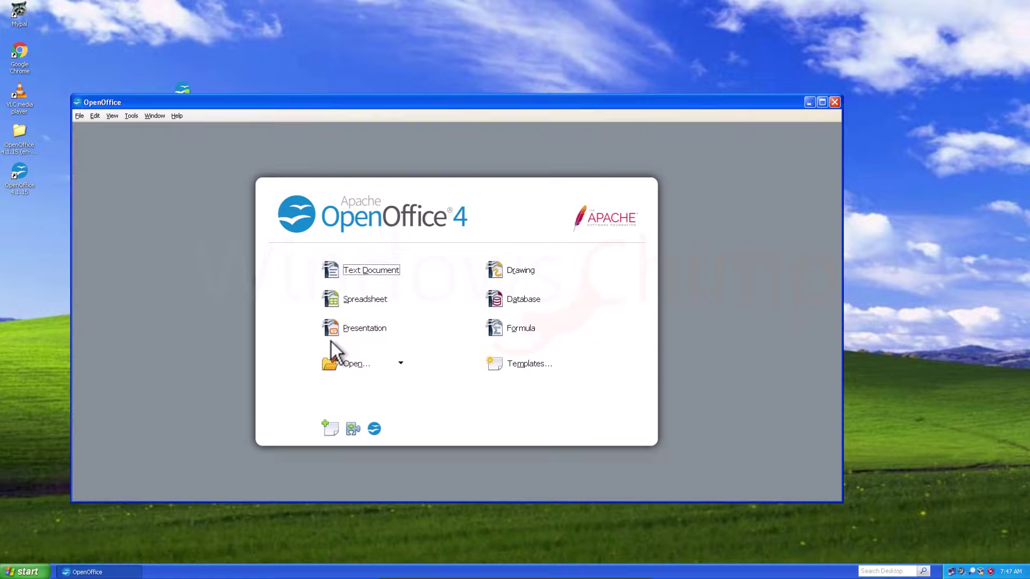
click(365, 301)
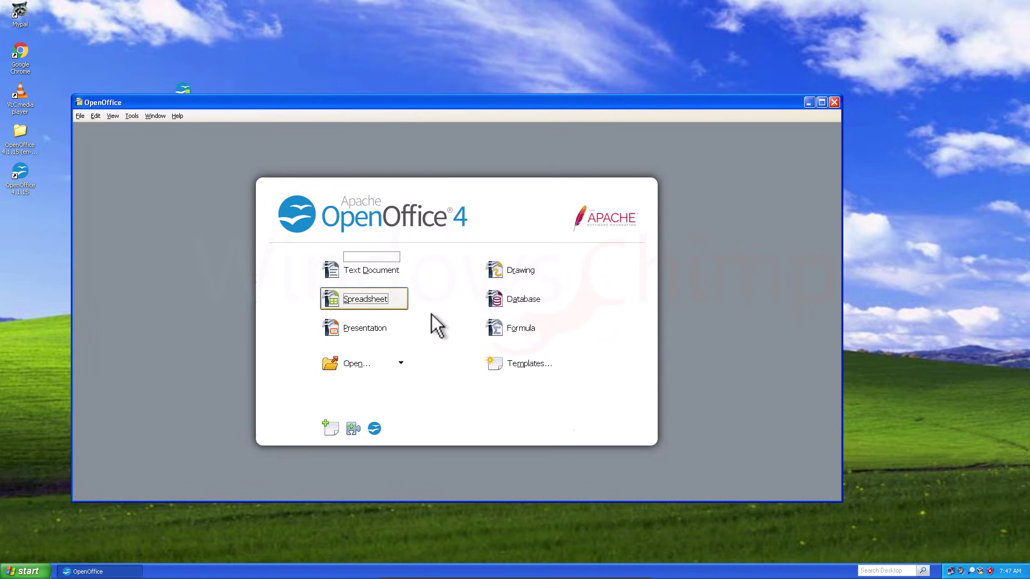
click(821, 102)
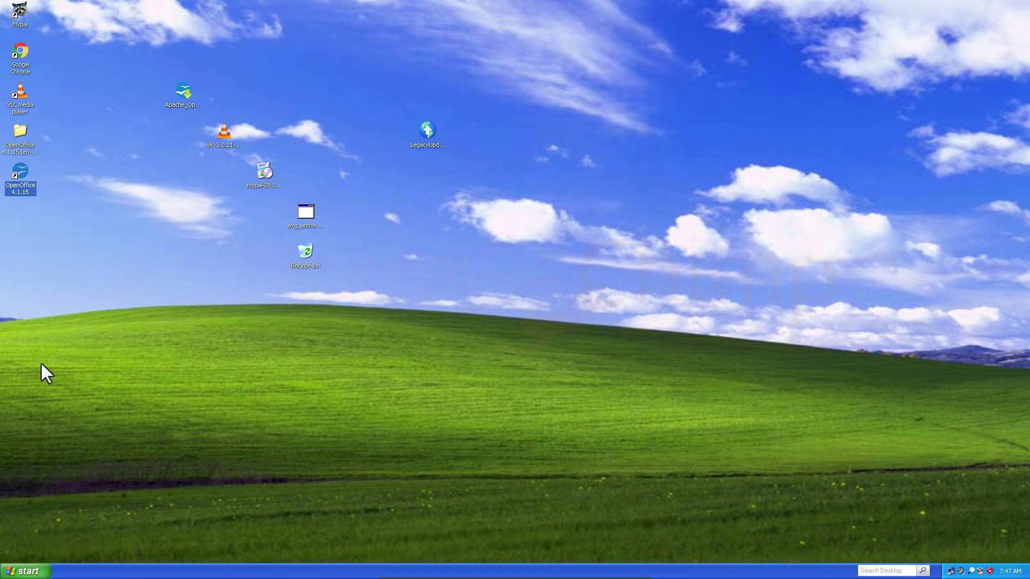
- Launch OpenOffice from Start > All Programs > OpenOffice 4.1.15
click(24, 571)
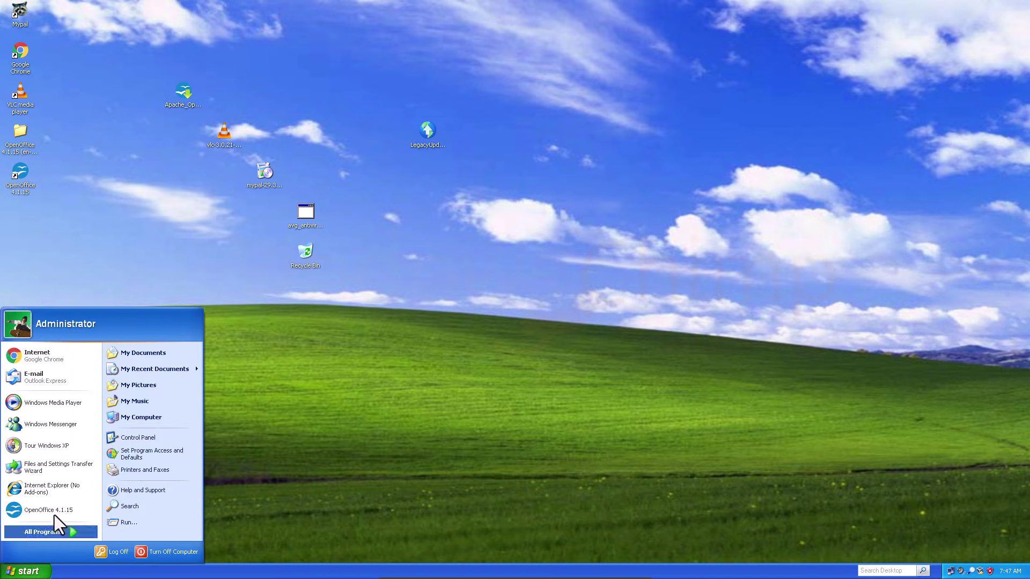
mouse_move(69, 532)
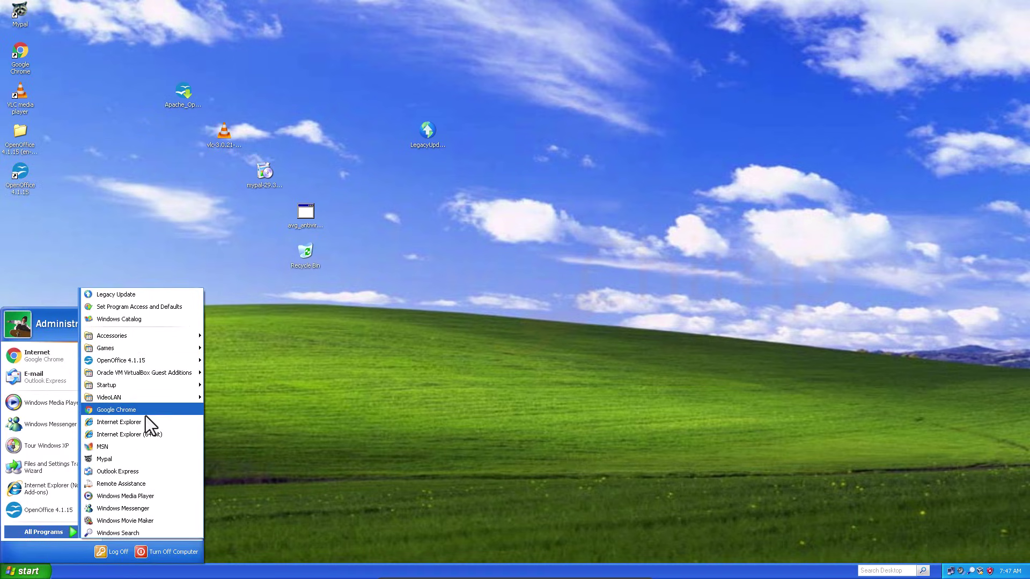
mouse_move(159, 358)
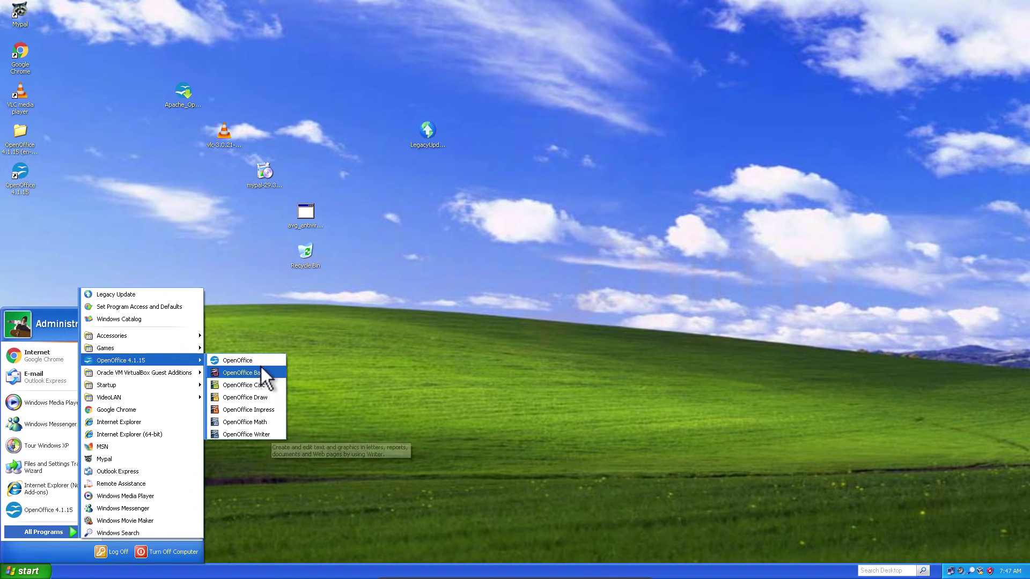
click(252, 360)
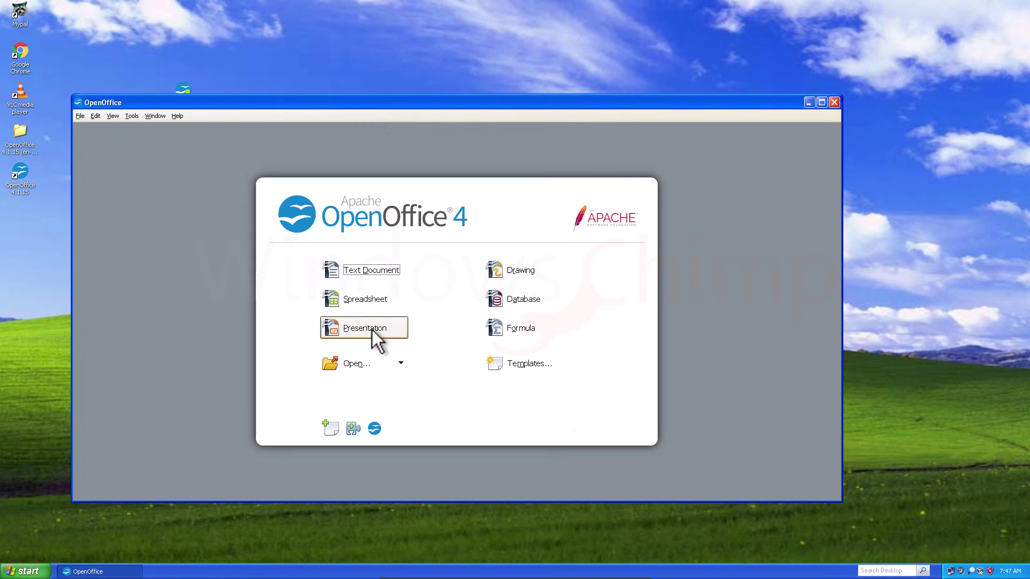
- Create a new text document, then open and dismiss the Turn Off Computer dialog
click(386, 277)
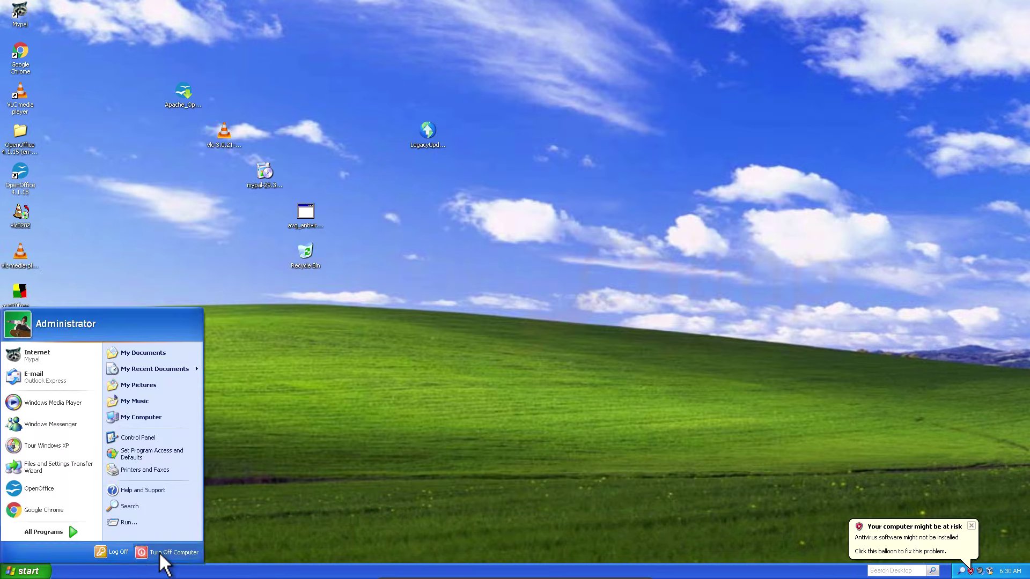
click(160, 556)
click(513, 212)
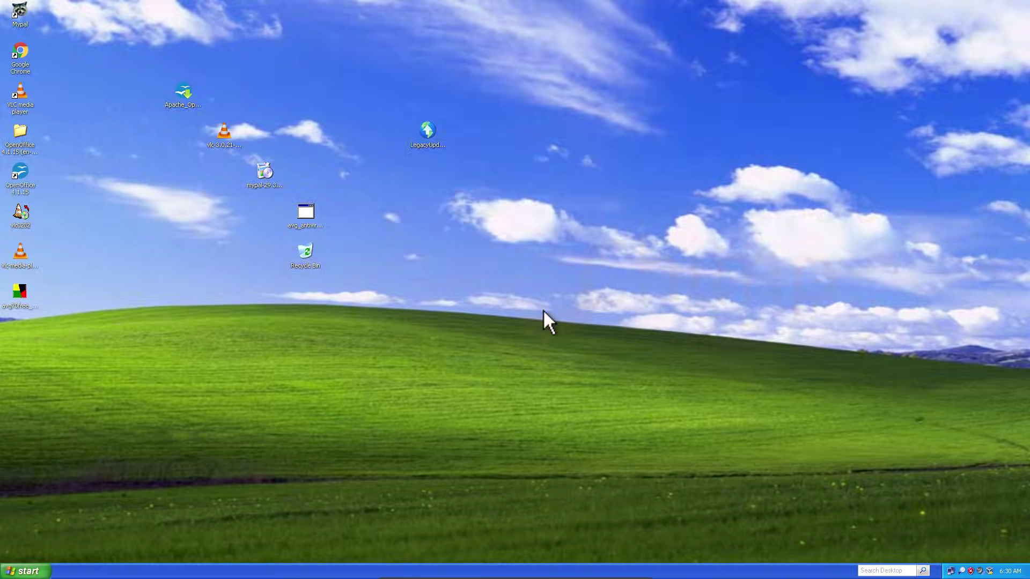